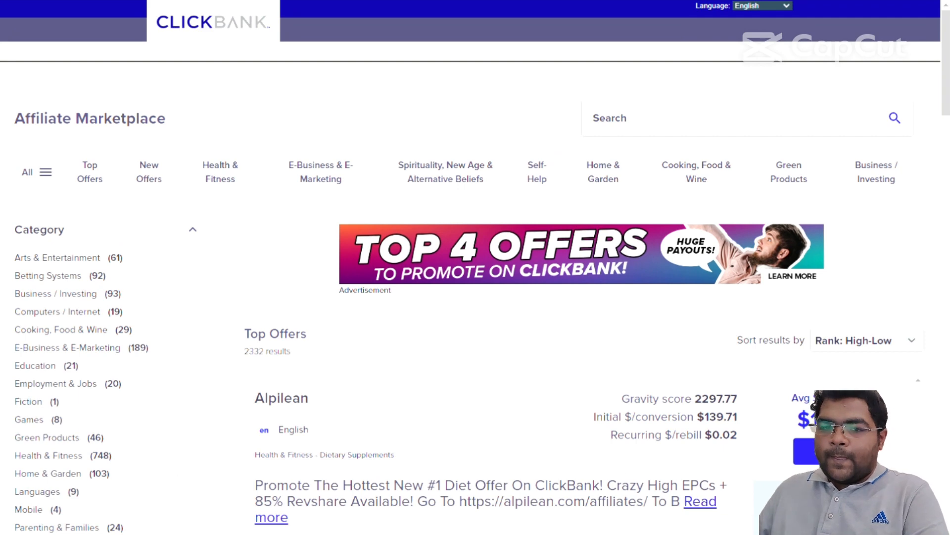
Step: Browse the Top Offers list in the ClickBank Affiliate Marketplace for a product that could be promoted
scroll(331, 438, down, 5)
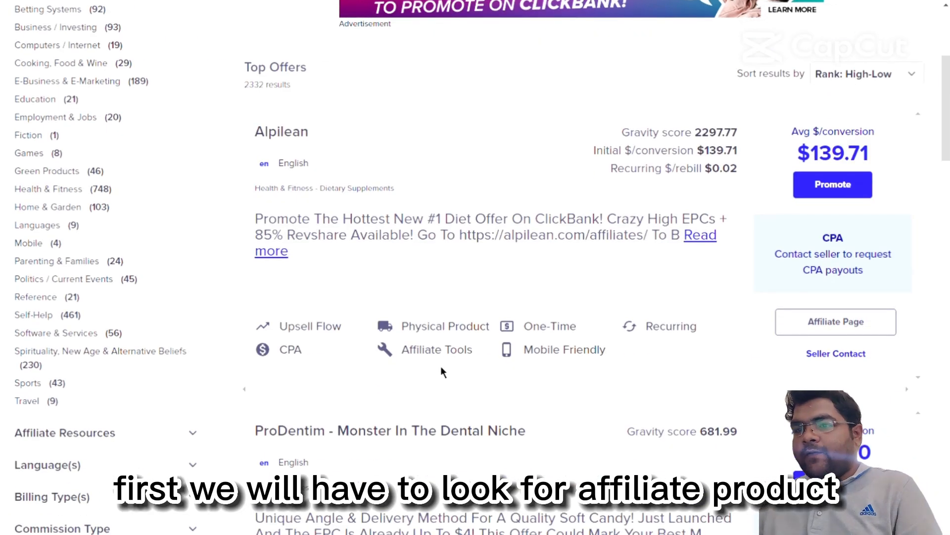
scroll(442, 369, down, 5)
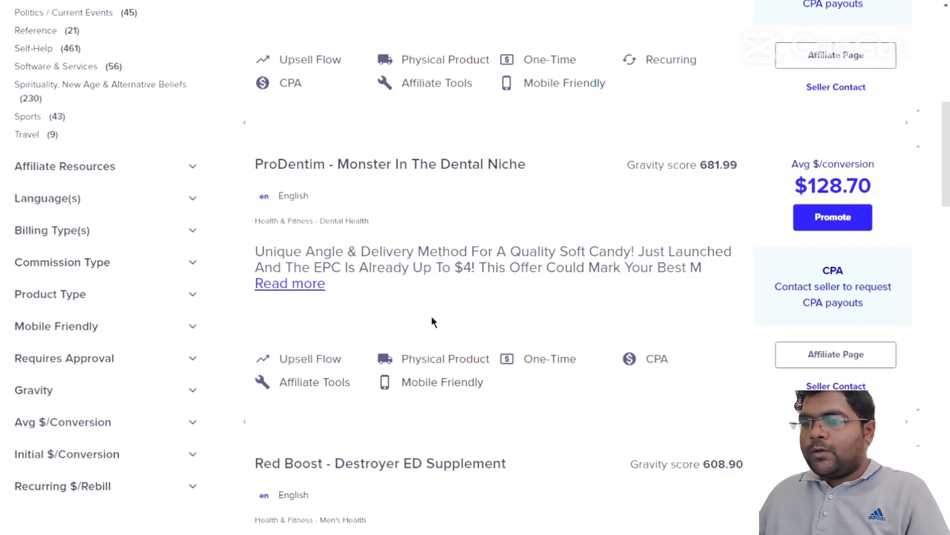
scroll(431, 328, down, 5)
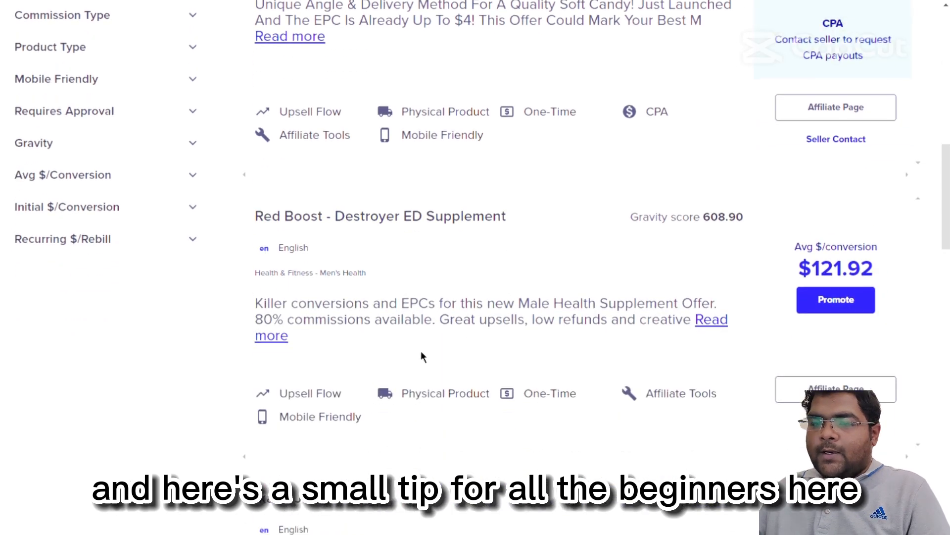
scroll(429, 346, down, 12)
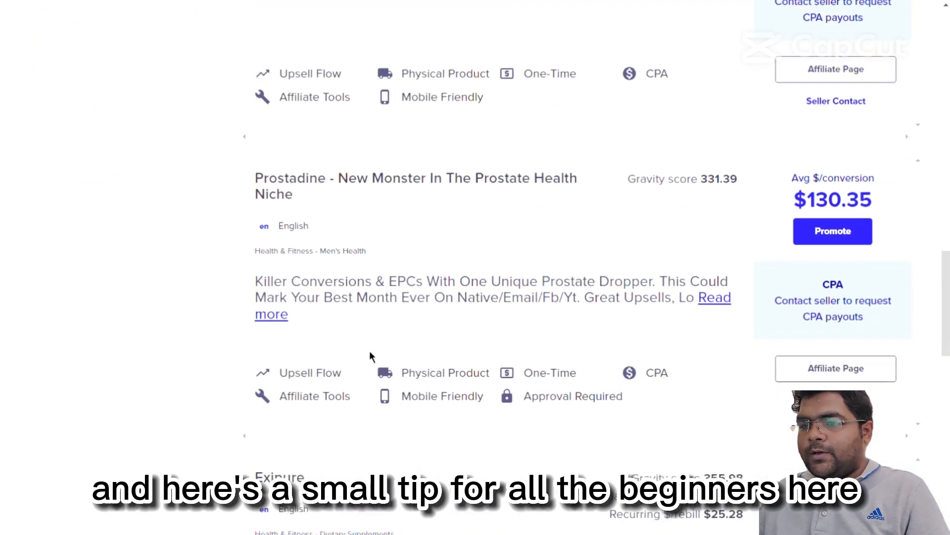
scroll(435, 344, down, 4)
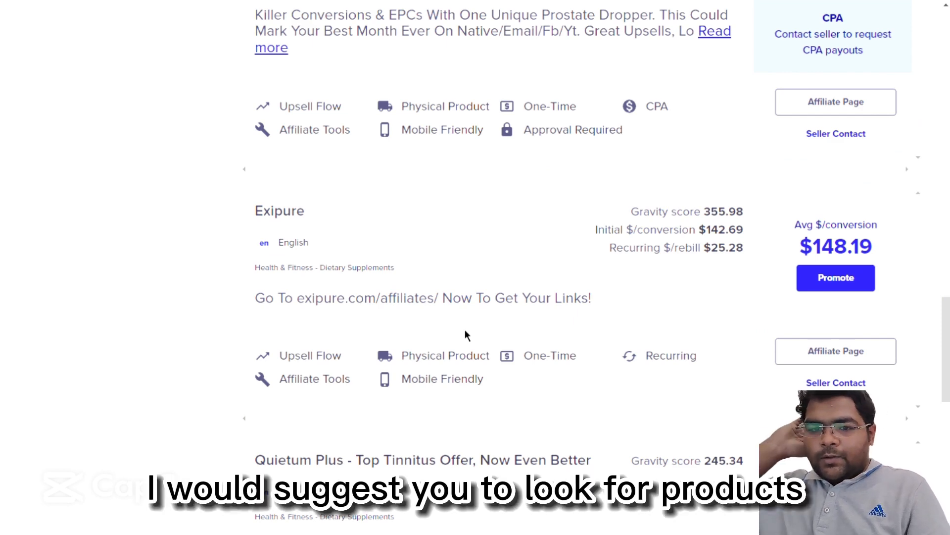
scroll(466, 329, down, 8)
scroll(492, 349, down, 12)
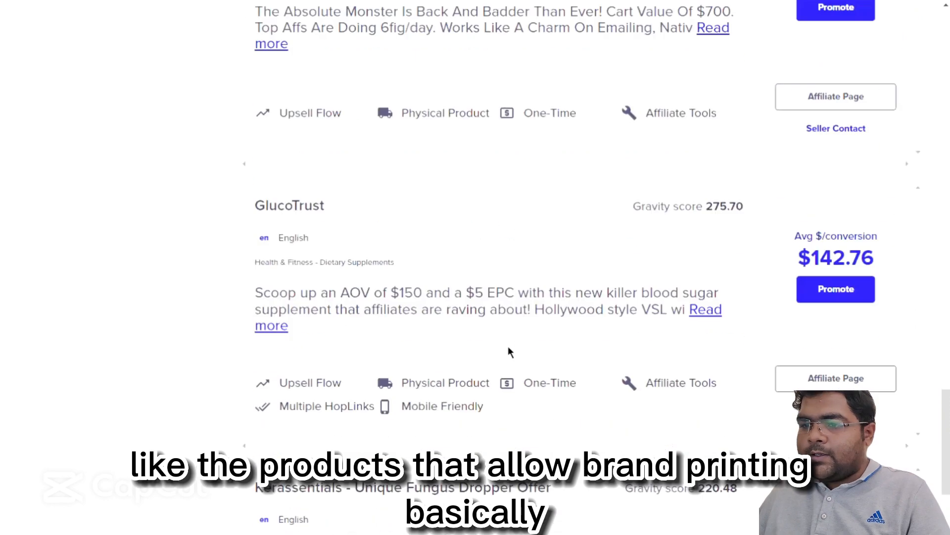
scroll(368, 346, down, 3)
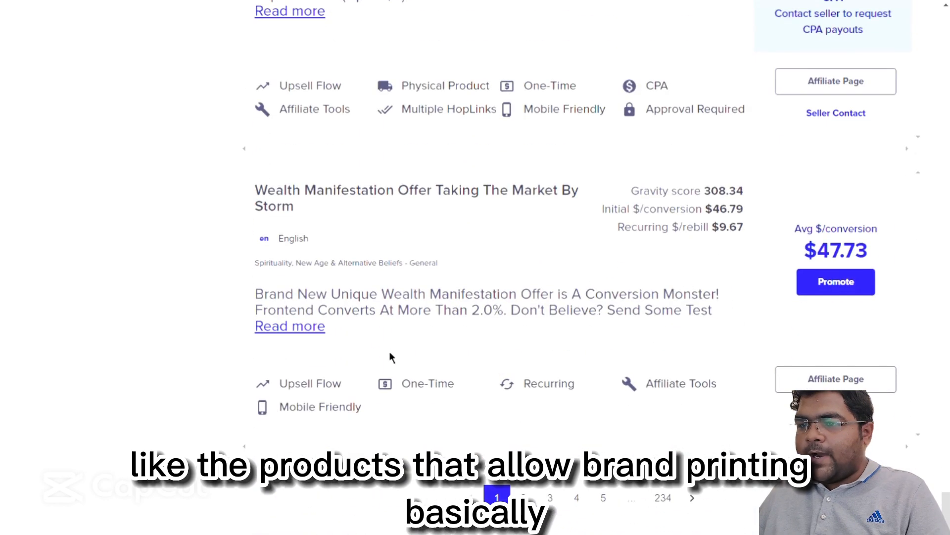
scroll(389, 357, up, 19)
scroll(478, 428, up, 5)
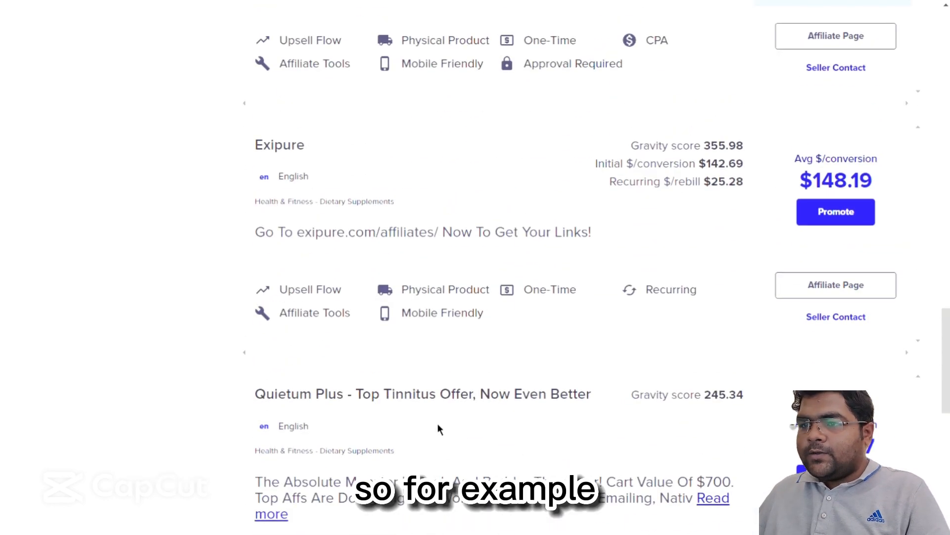
Step: Open Exipure's affiliate page and search it for "keyw" to reach the terms on keywords
click(297, 291)
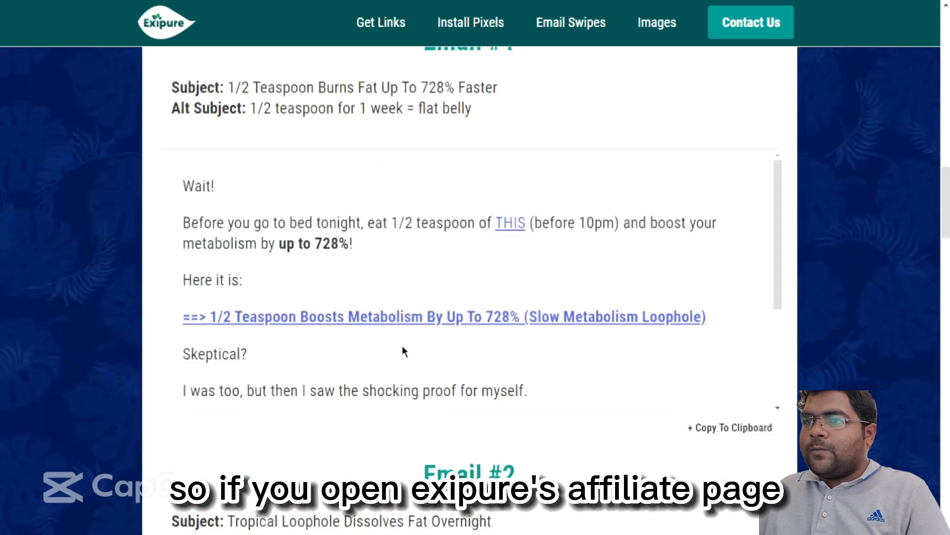
scroll(403, 346, down, 10)
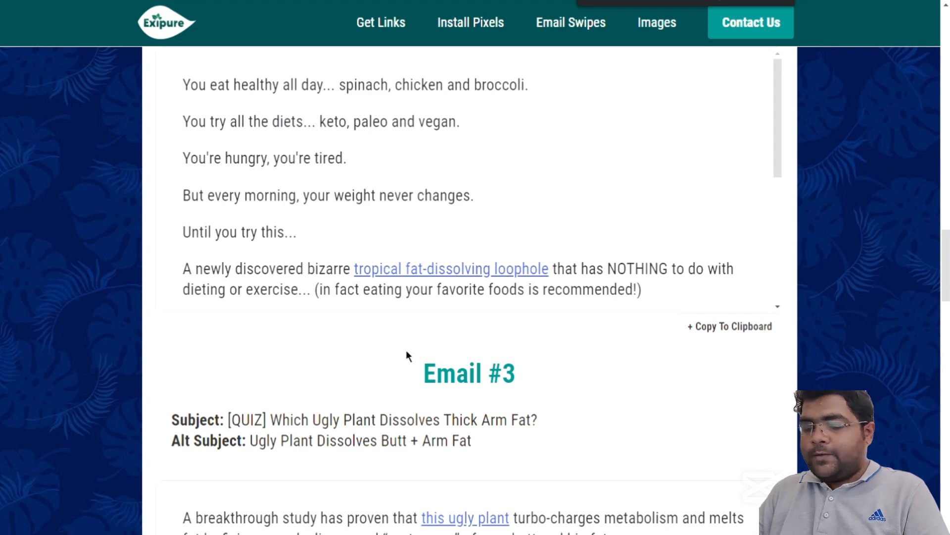
key(Return)
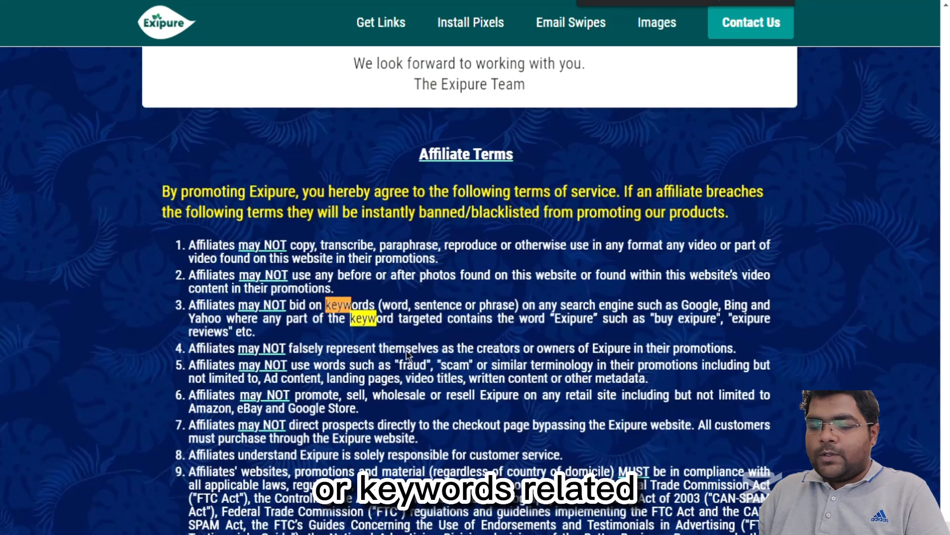
Step: Read the third affiliate term, about bidding on keywords that contain the brand name, highlighting its text
drag(199, 306, 573, 328)
double_click(573, 322)
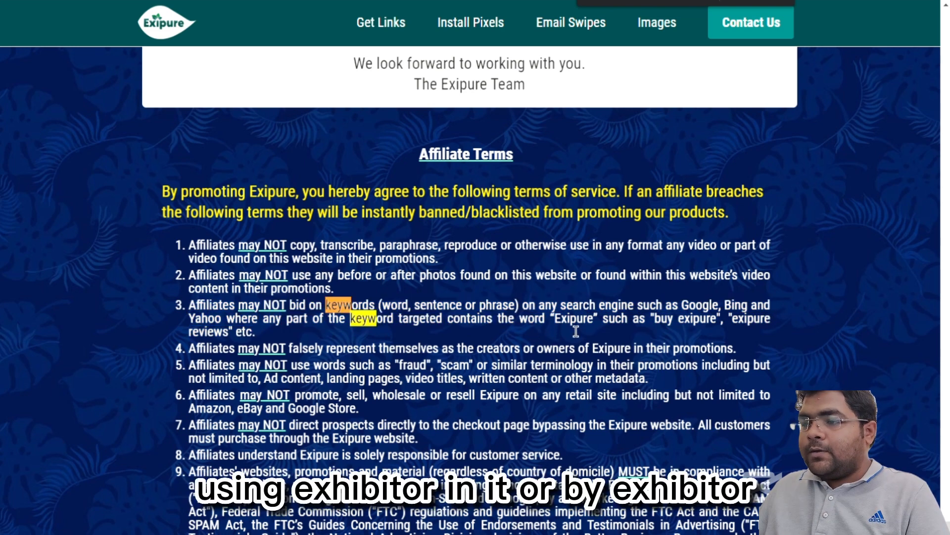
triple_click(666, 326)
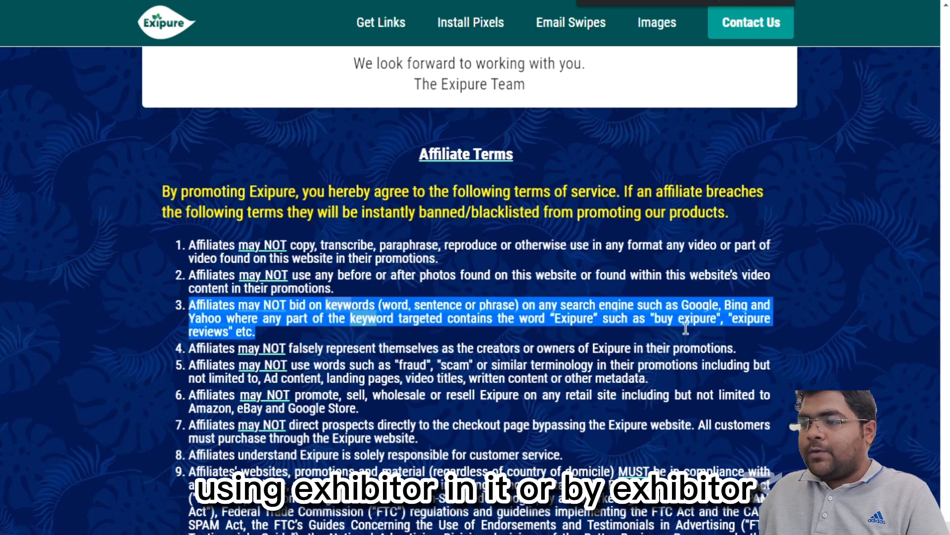
double_click(687, 324)
triple_click(687, 327)
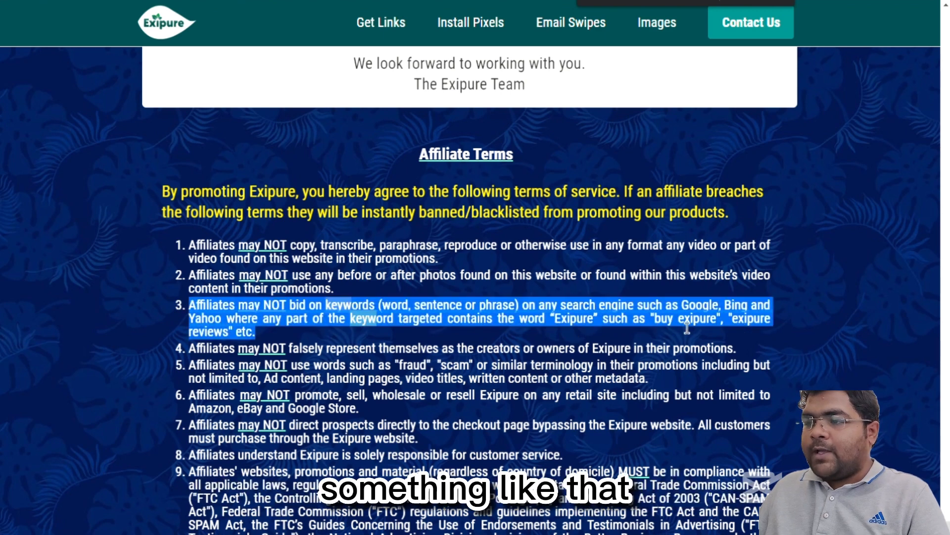
click(446, 322)
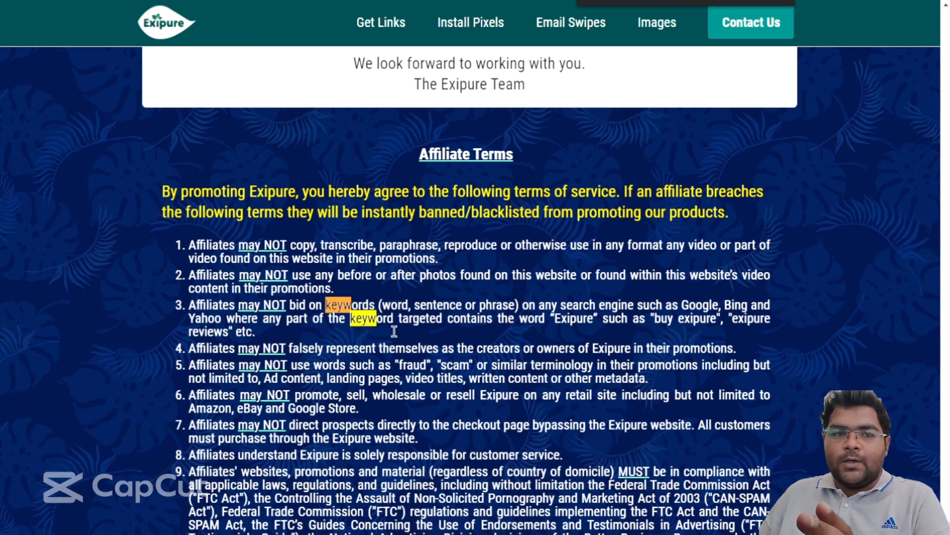
triple_click(371, 322)
click(346, 327)
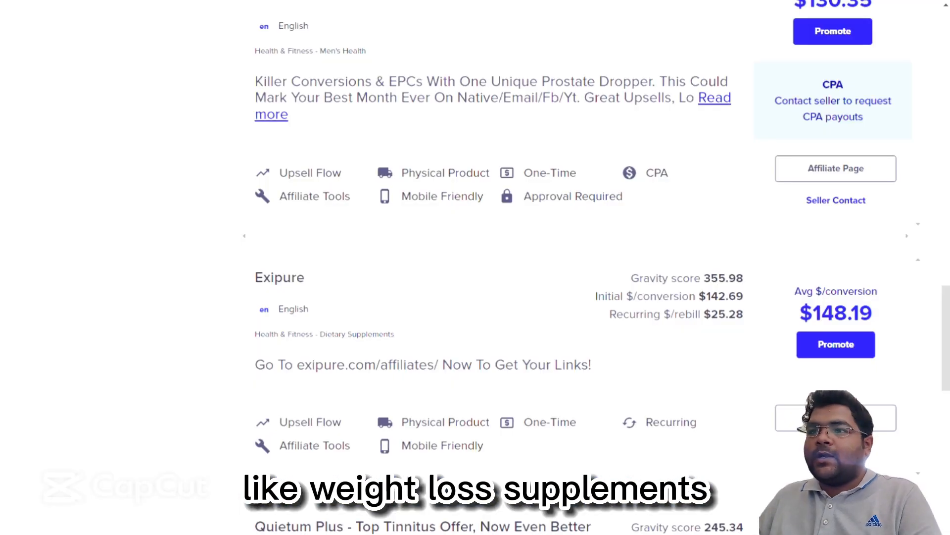
Step: Return to the ClickBank offers, go to another results page and examine the TRB Check offer's gravity, payout and affiliate page availability
scroll(340, 349, down, 6)
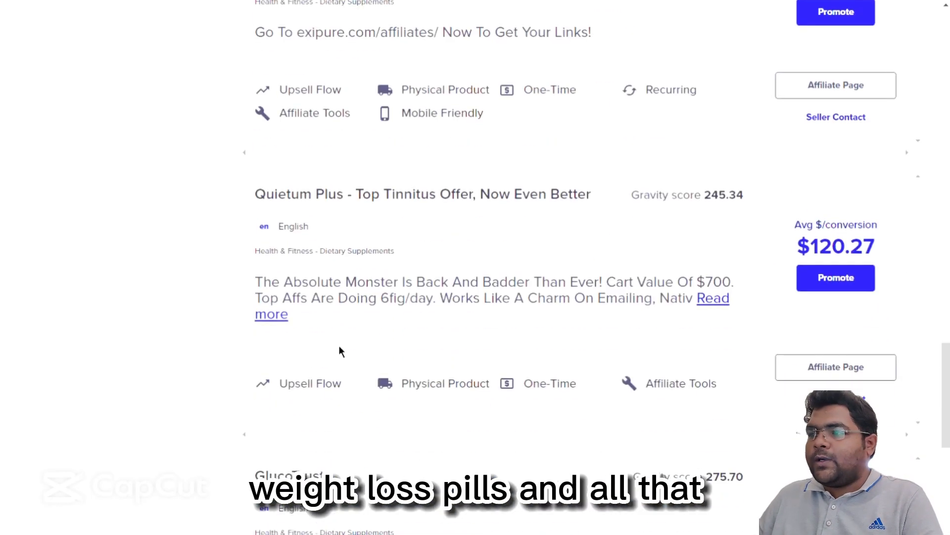
scroll(338, 351, down, 5)
scroll(338, 351, up, 1)
scroll(339, 352, down, 8)
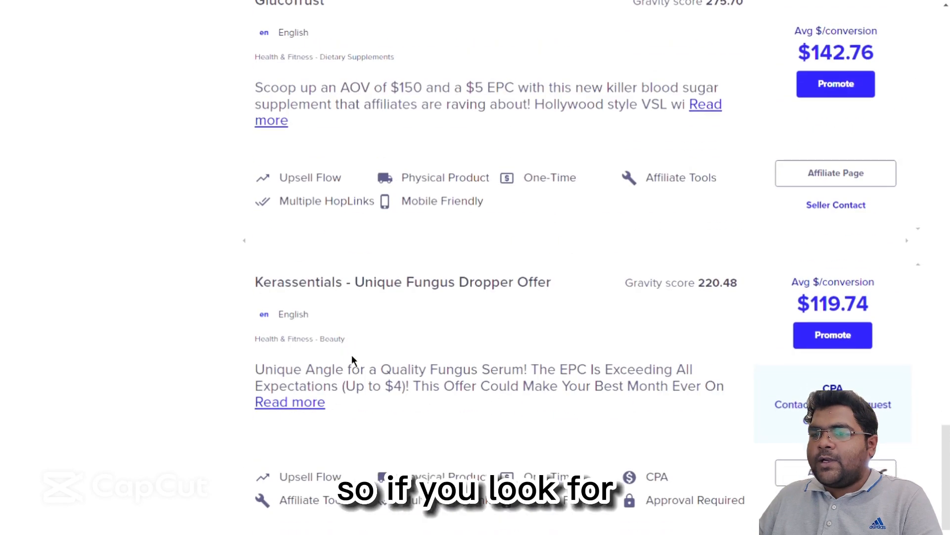
scroll(367, 353, down, 4)
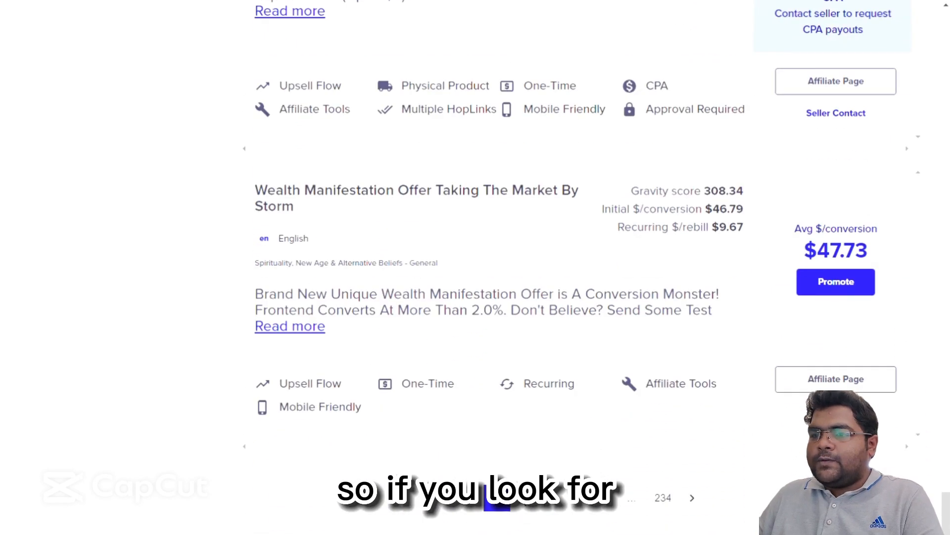
click(465, 497)
scroll(361, 288, down, 12)
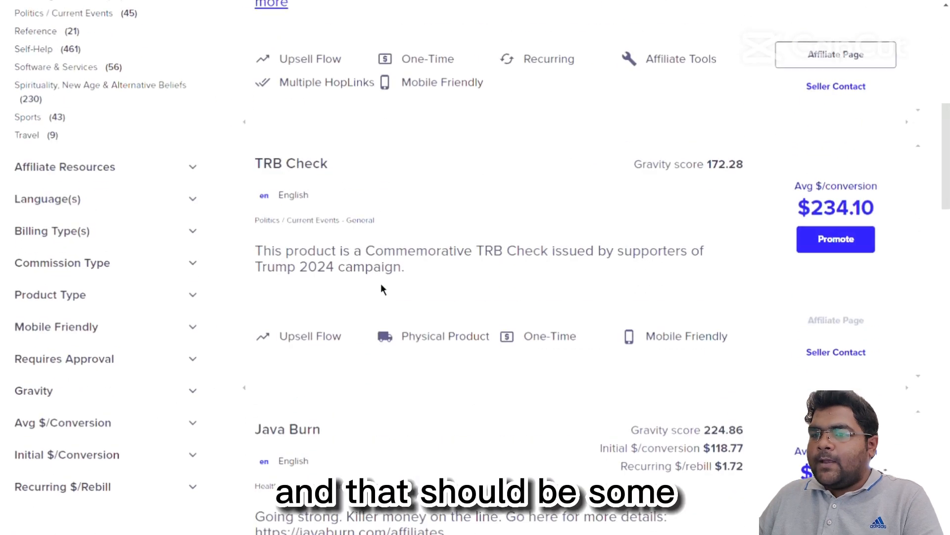
scroll(376, 284, up, 1)
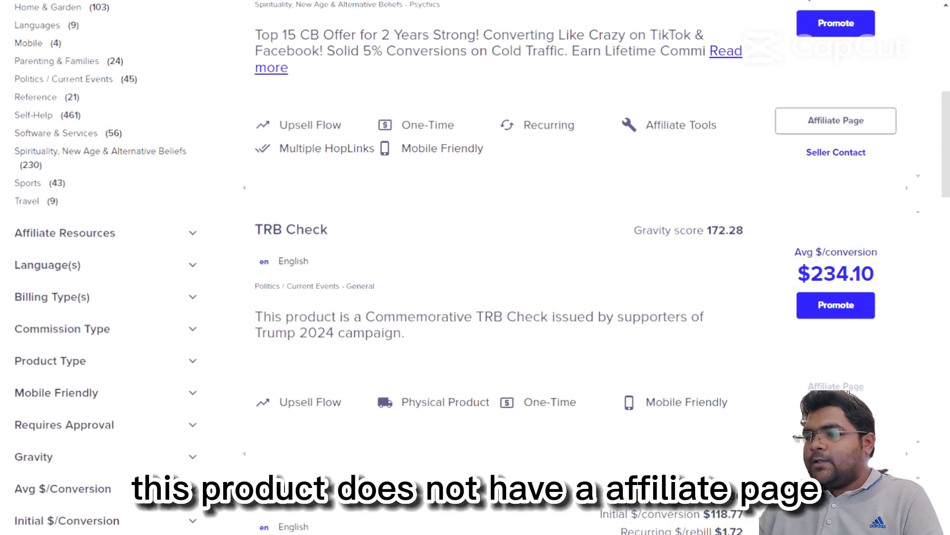
scroll(758, 425, up, 3)
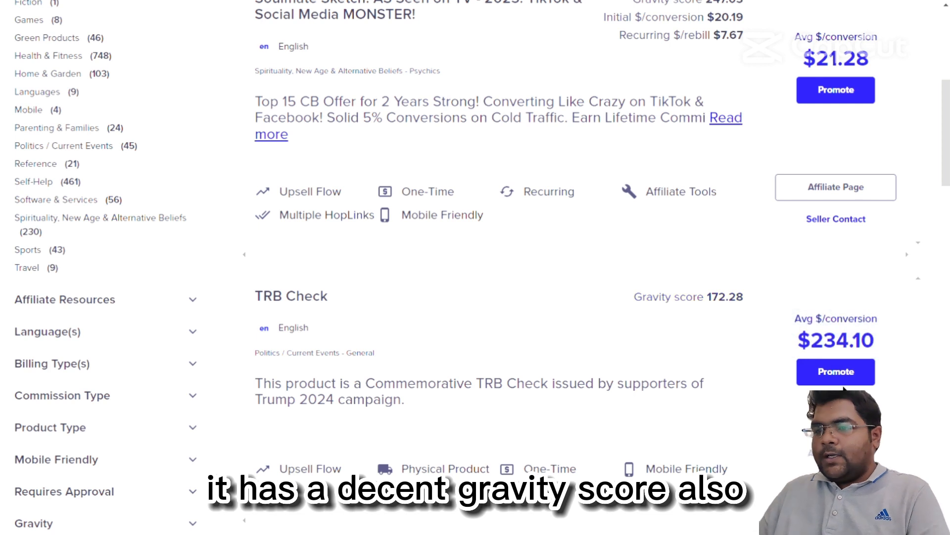
mouse_move(804, 349)
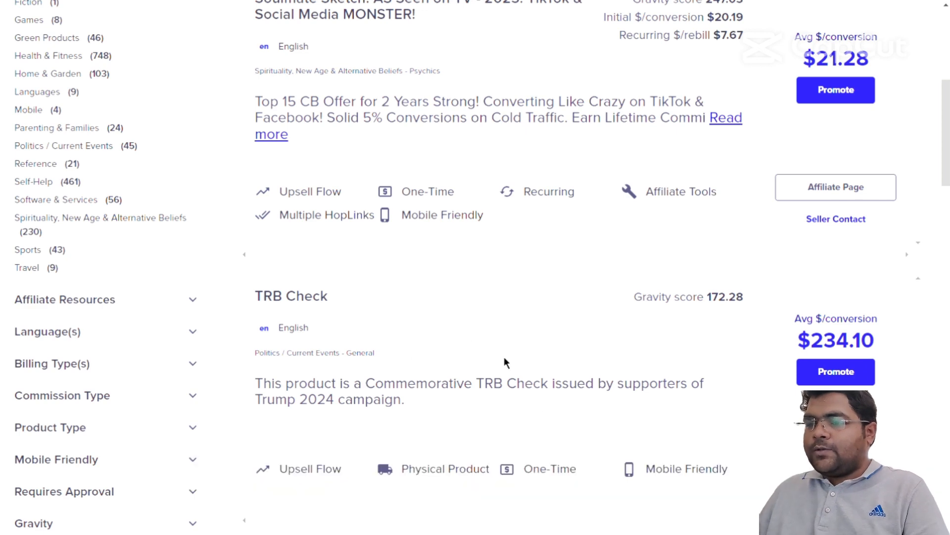
scroll(484, 366, down, 4)
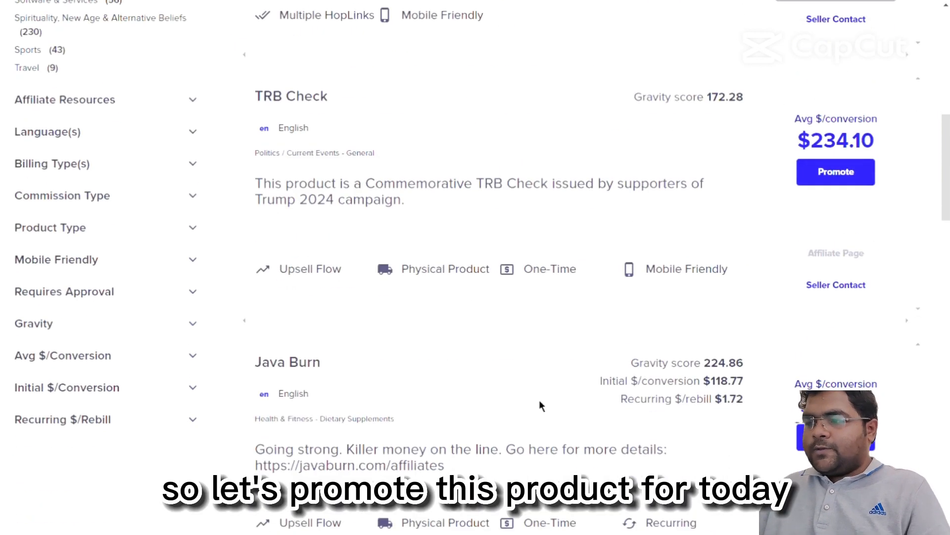
scroll(536, 391, up, 3)
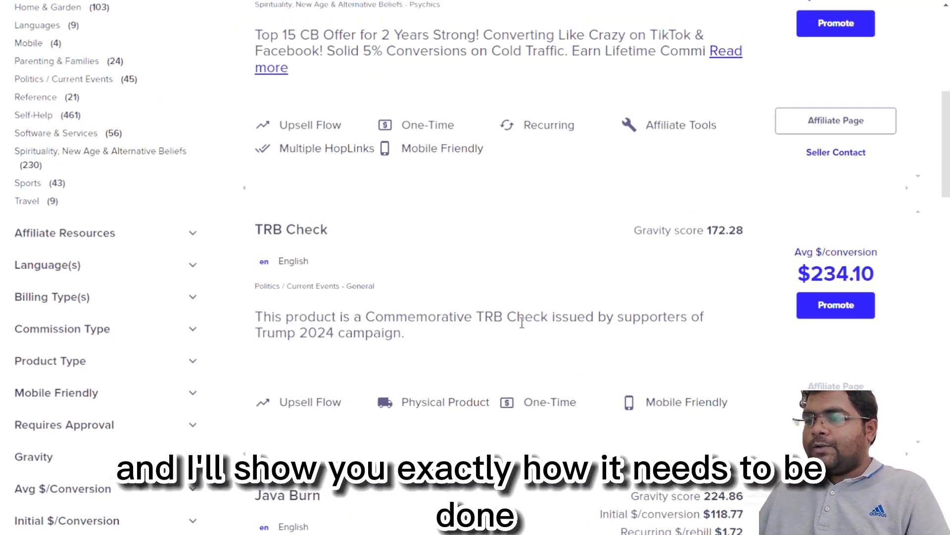
Step: Create a HopLink for the TRB Check offer with the affiliate account nickname, and select the encrypted link
click(823, 313)
click(223, 299)
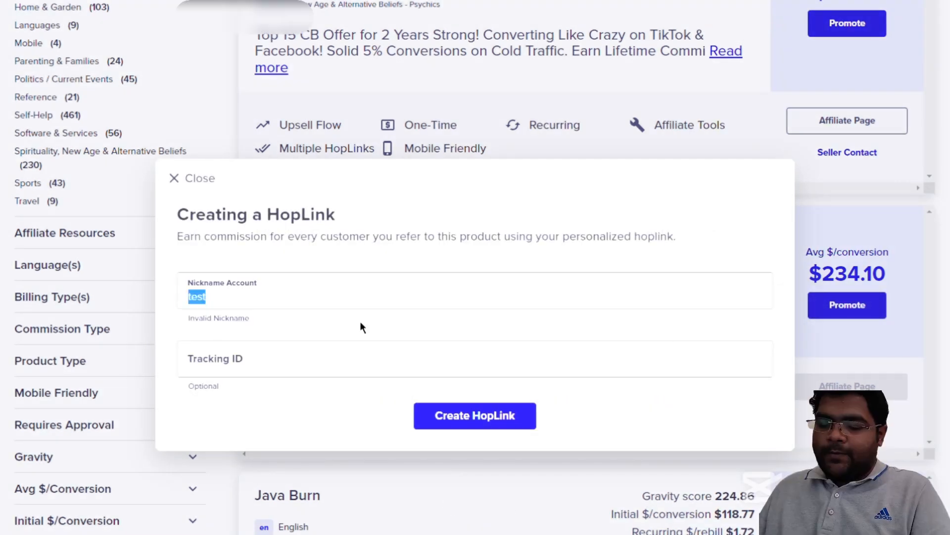
key(BackSpace)
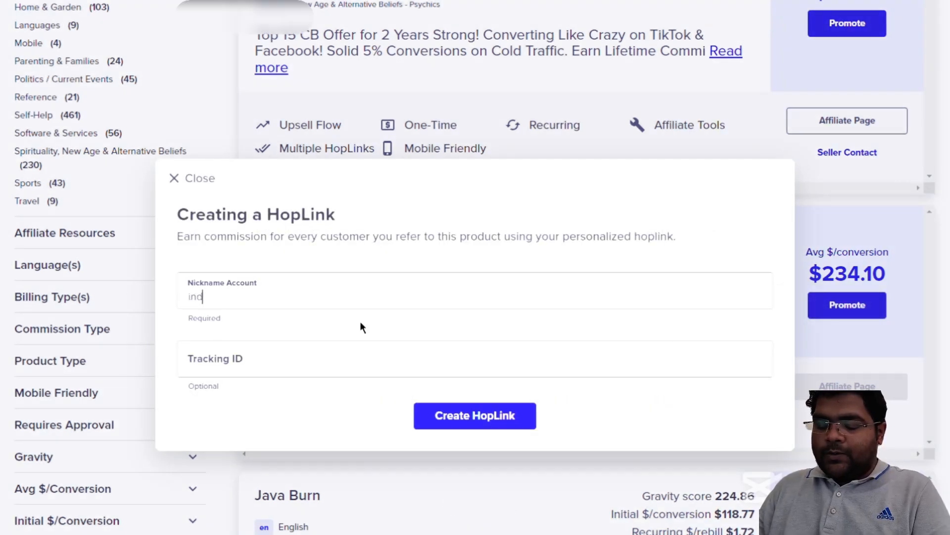
text(ind786)
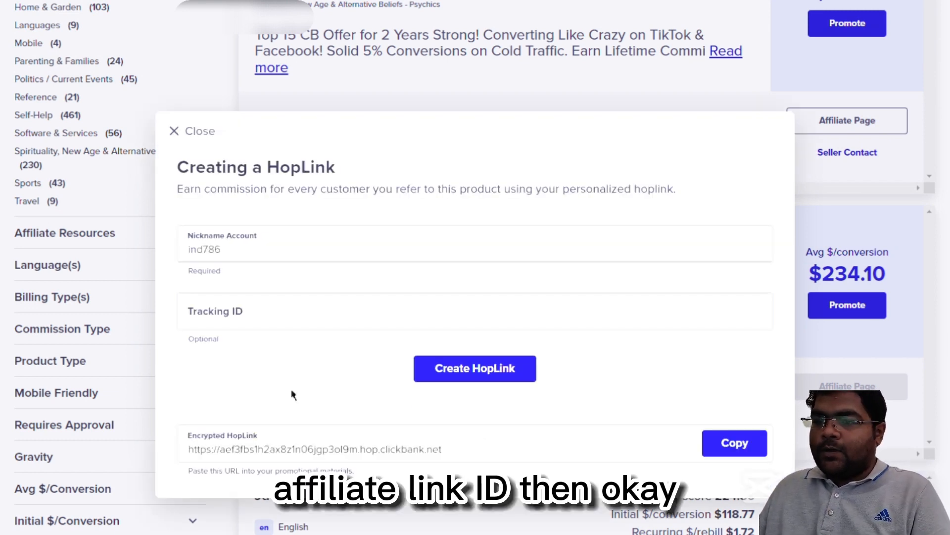
triple_click(289, 455)
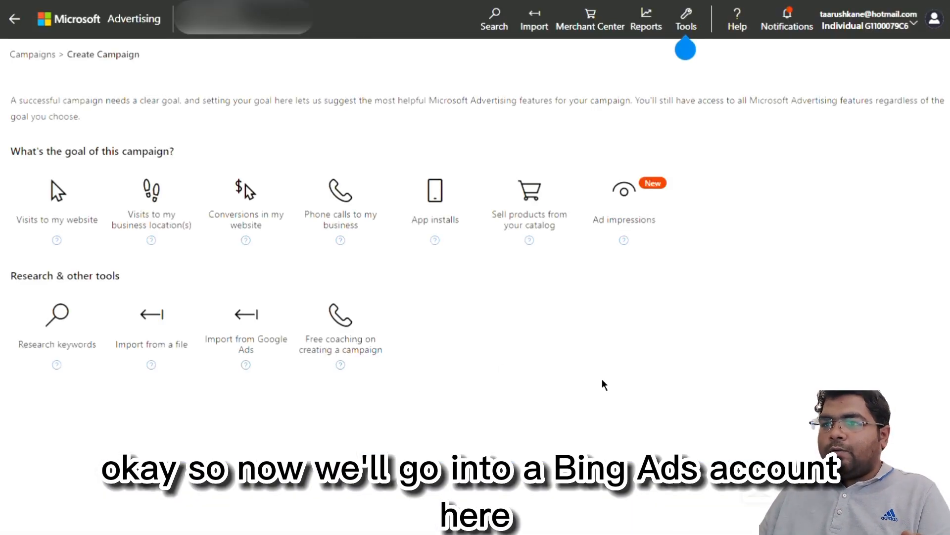
Step: Switch to Microsoft Advertising and start a Search ads campaign with the goal "Conversions in my website"
double_click(570, 343)
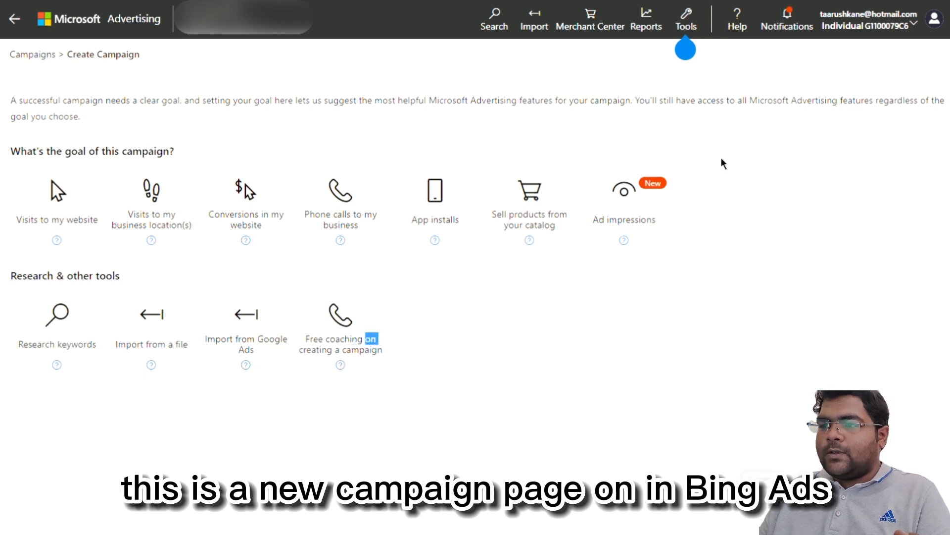
click(428, 363)
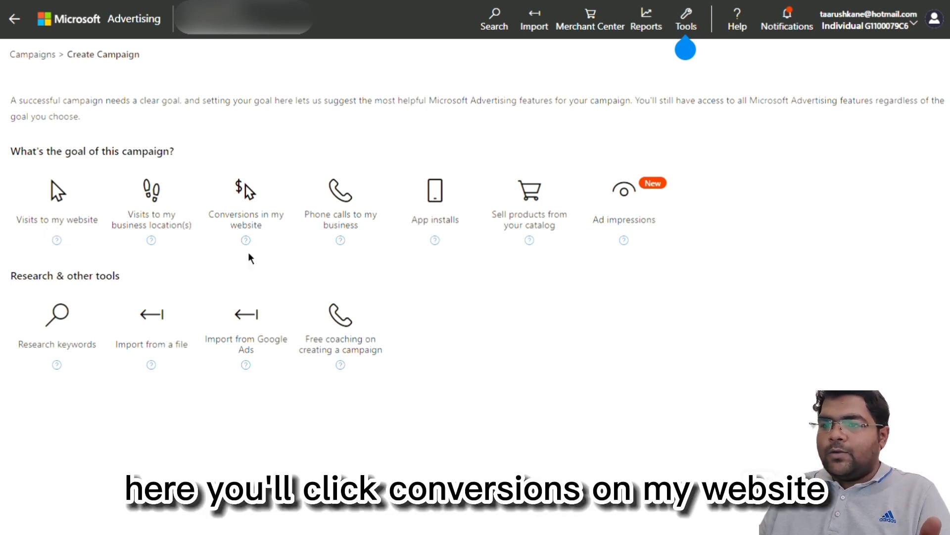
click(279, 221)
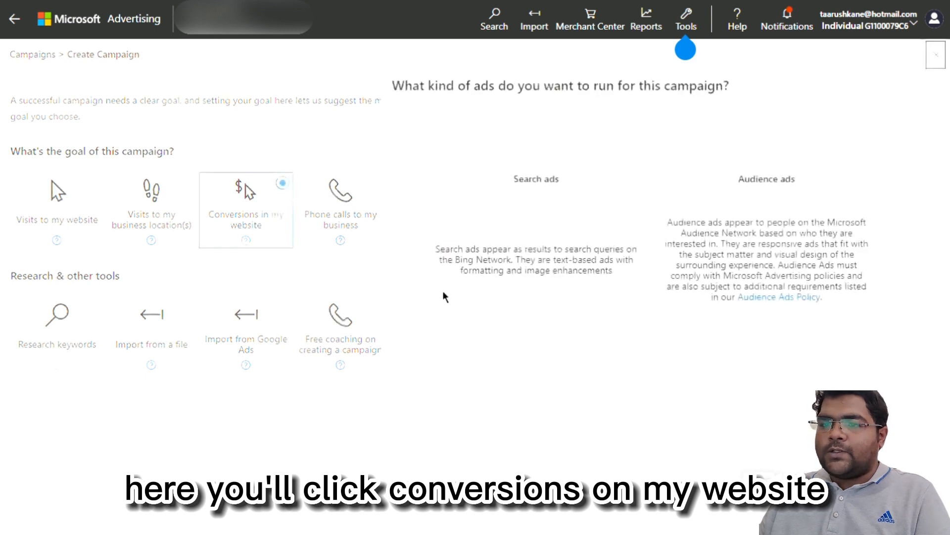
click(547, 299)
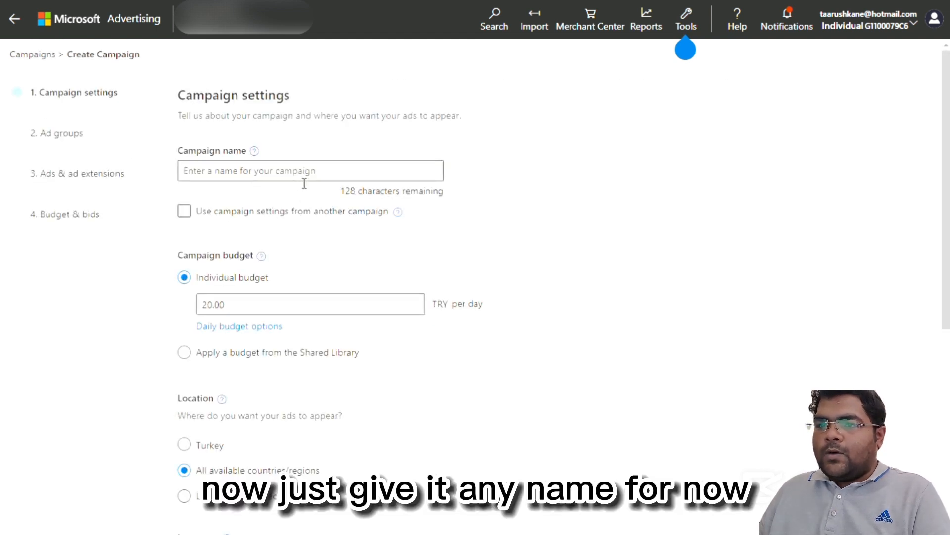
Step: Name the campaign "TRB test" and check the currency of the individual daily budget
text(TRB test)
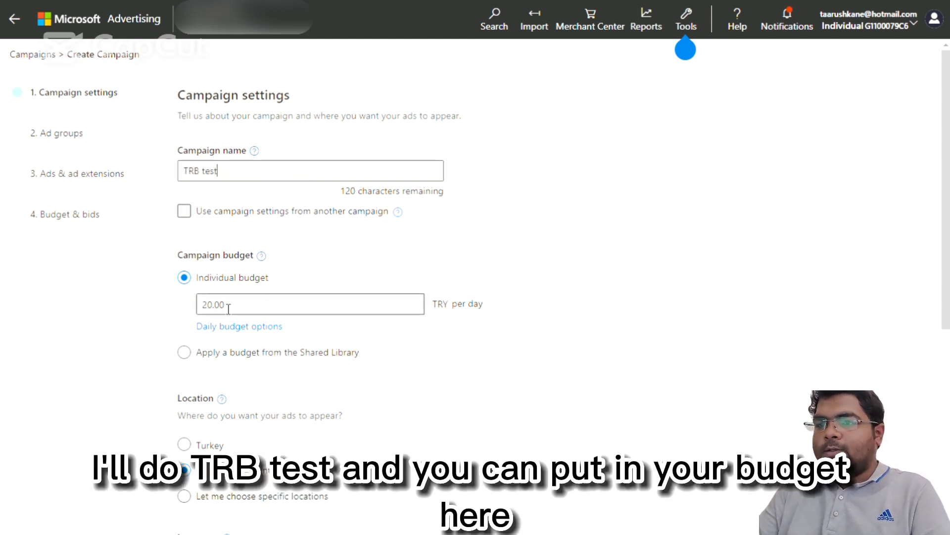
drag(297, 311, 190, 310)
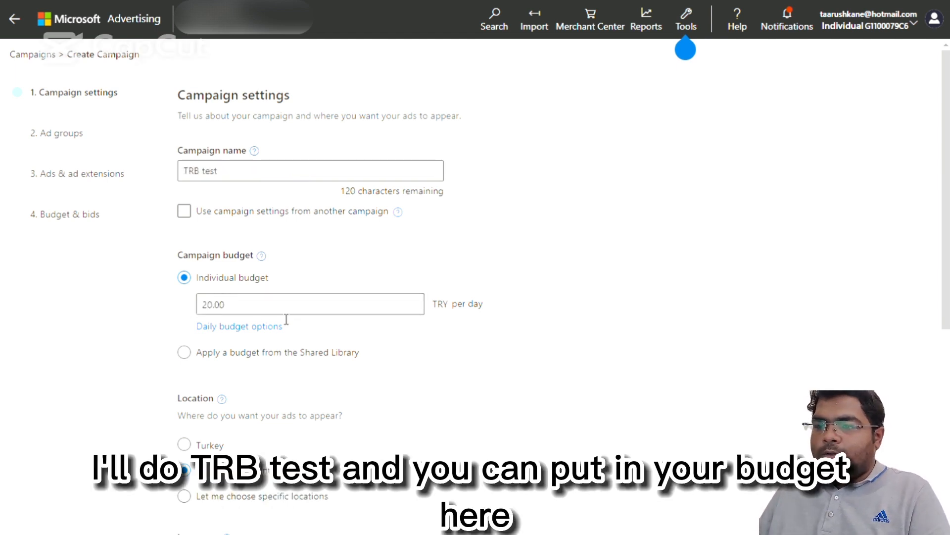
double_click(445, 315)
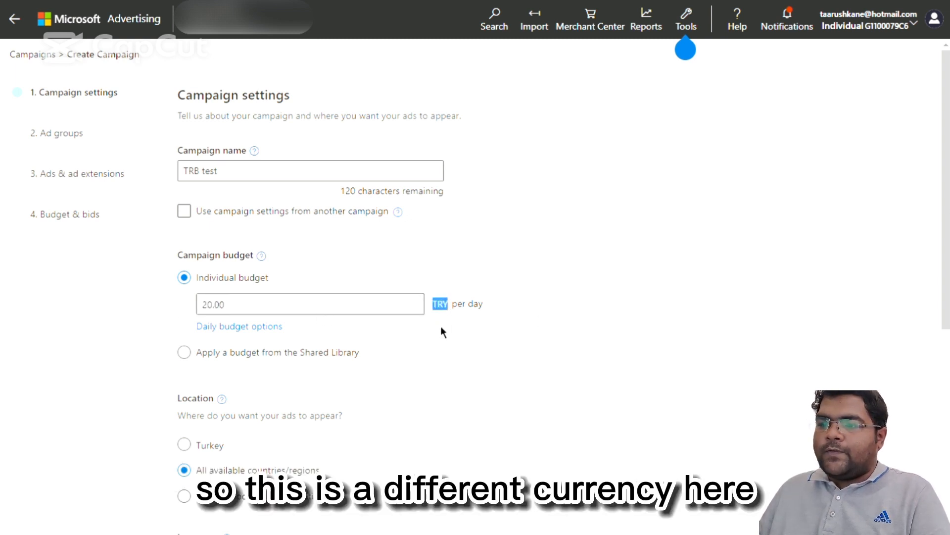
click(442, 327)
double_click(451, 314)
click(450, 327)
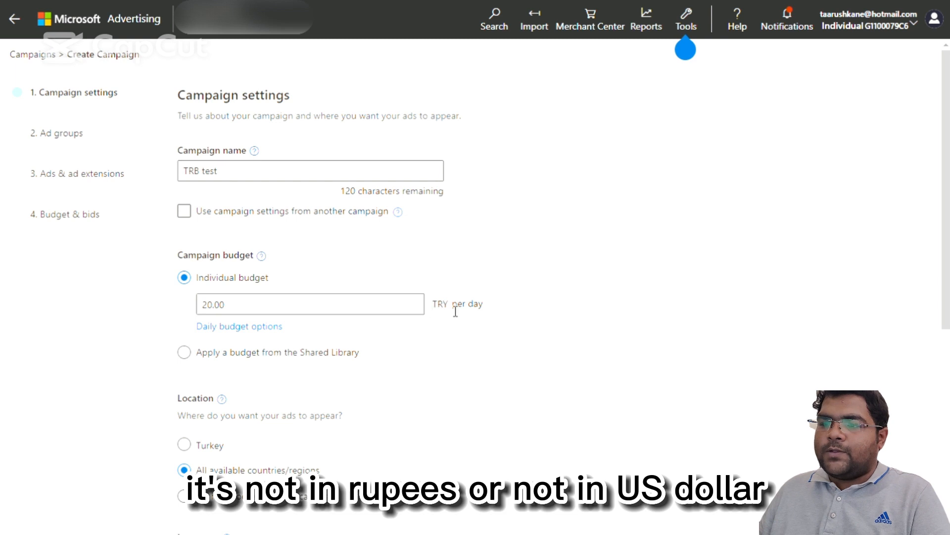
double_click(449, 312)
click(444, 324)
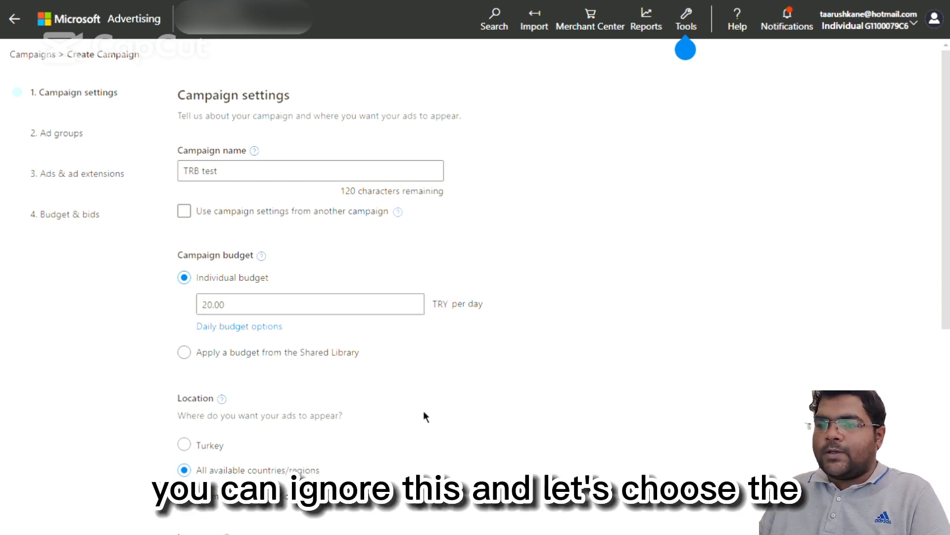
Step: Restrict the campaign to specific locations and target the country United States
scroll(470, 389, down, 3)
scroll(396, 347, down, 3)
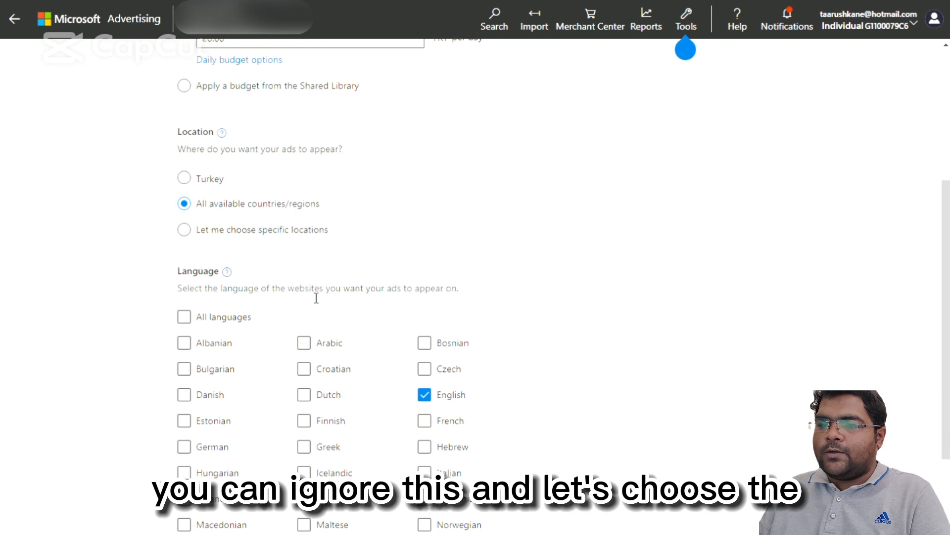
click(203, 232)
text(united )
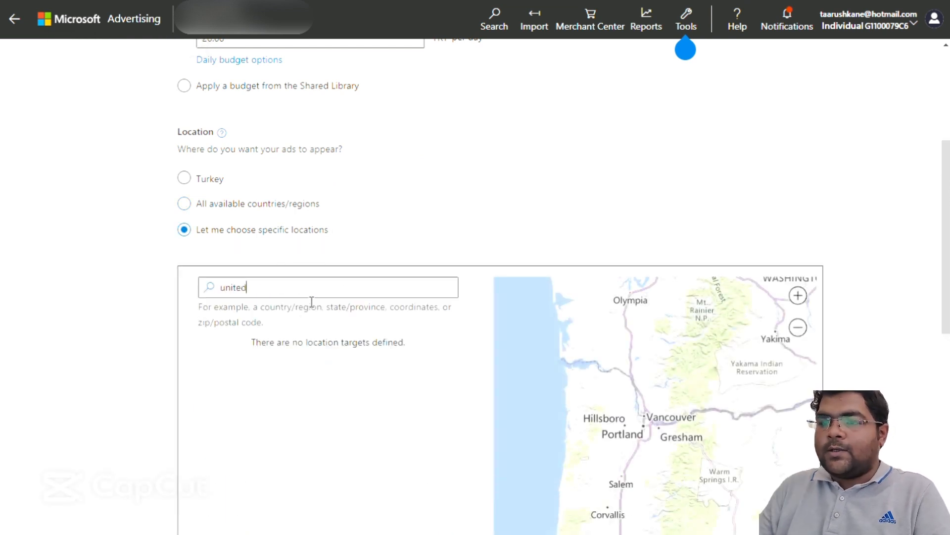
text(stat)
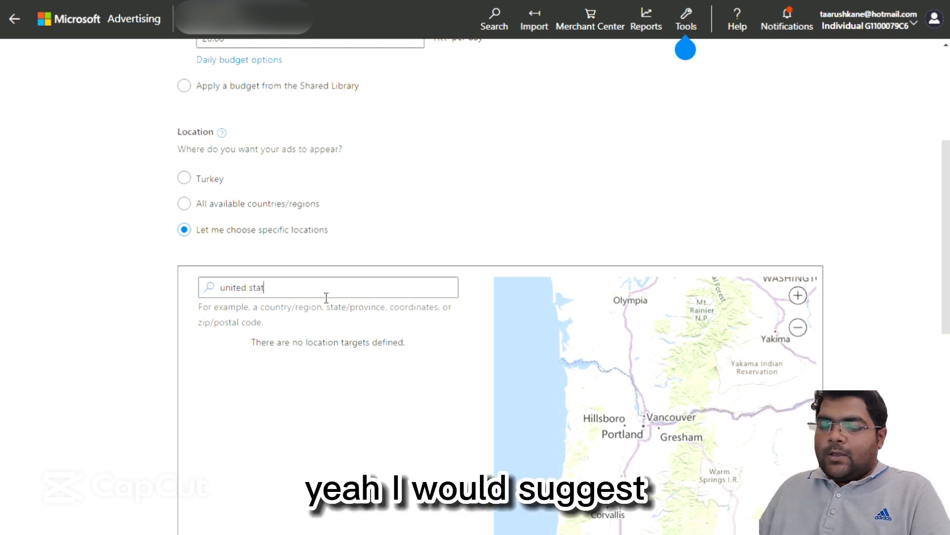
text(e)
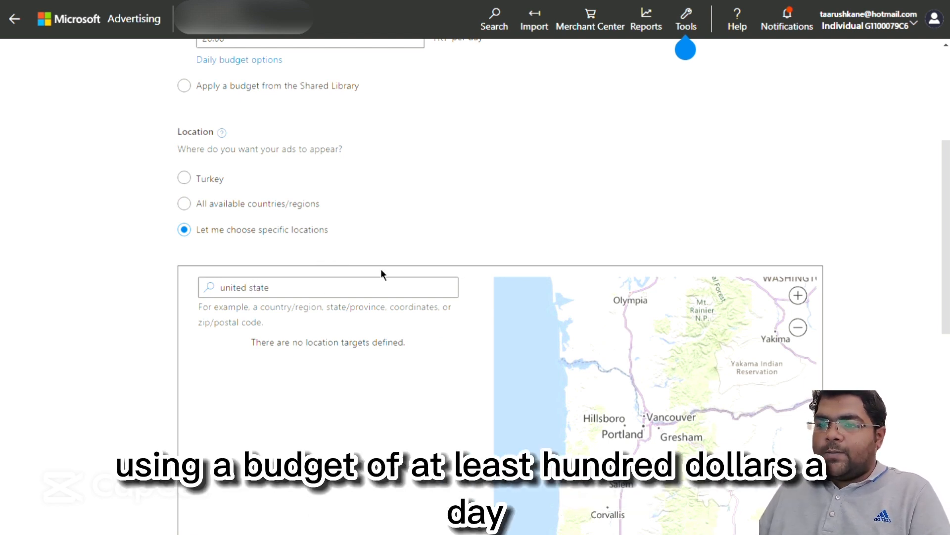
text(s)
key(BackSpace)
key(BackSpace)
key(BackSpace)
key(BackSpace)
key(BackSpace)
key(BackSpace)
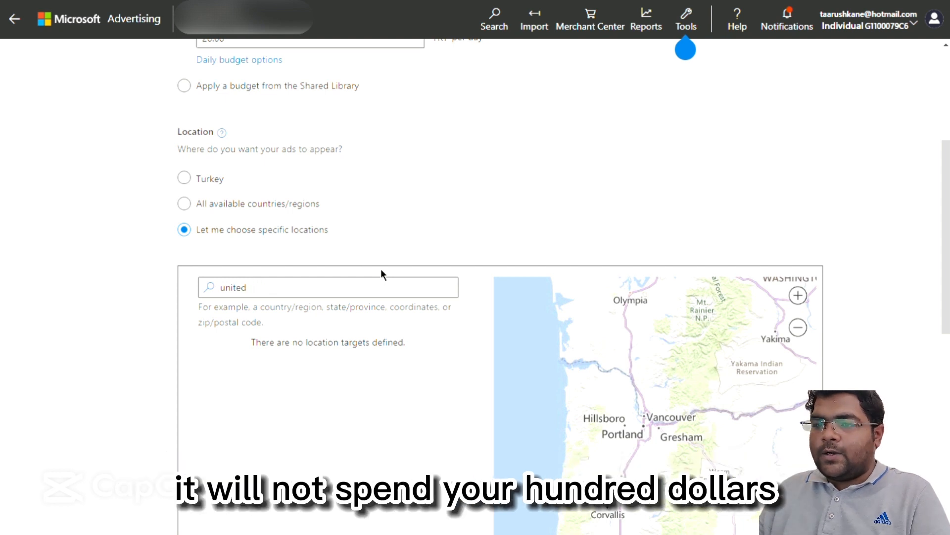
scroll(373, 279, down, 3)
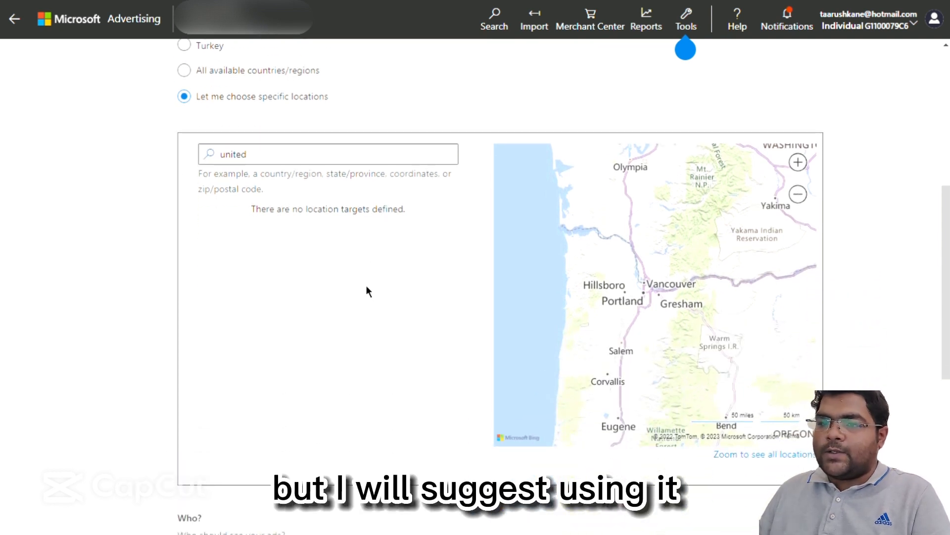
scroll(372, 290, up, 2)
text(ss)
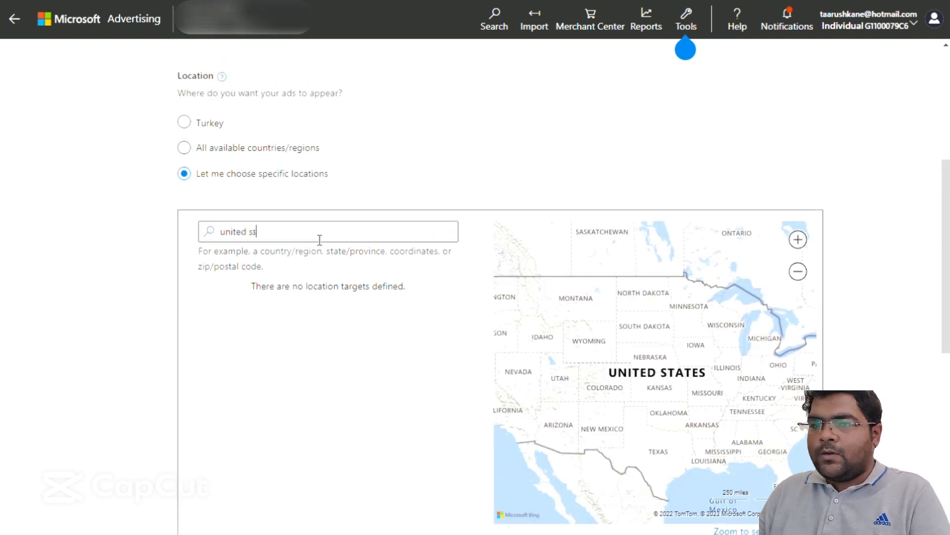
key(BackSpace)
text(tates)
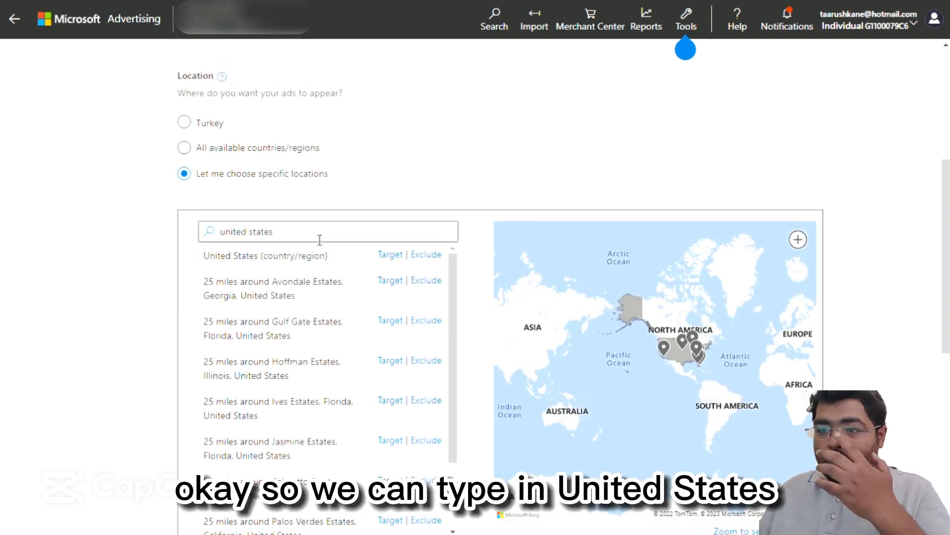
click(392, 255)
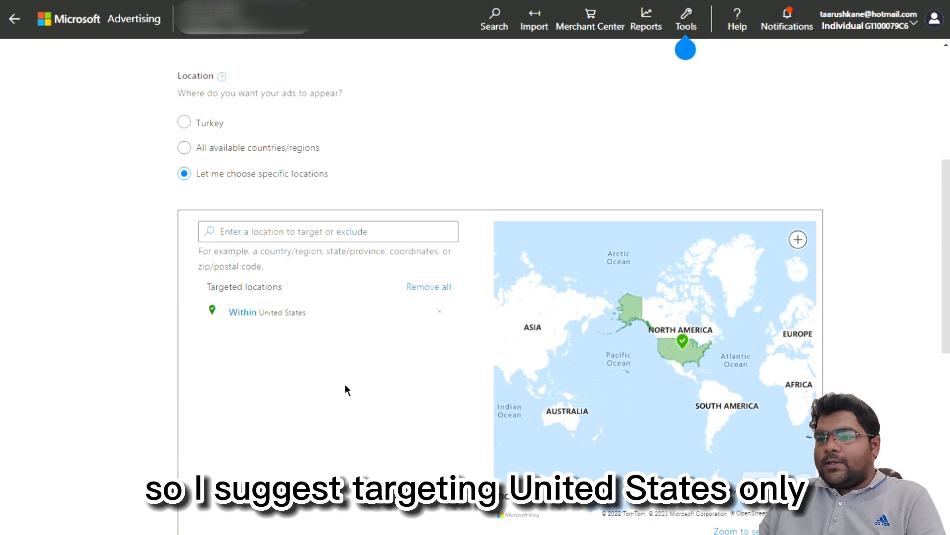
scroll(346, 385, down, 4)
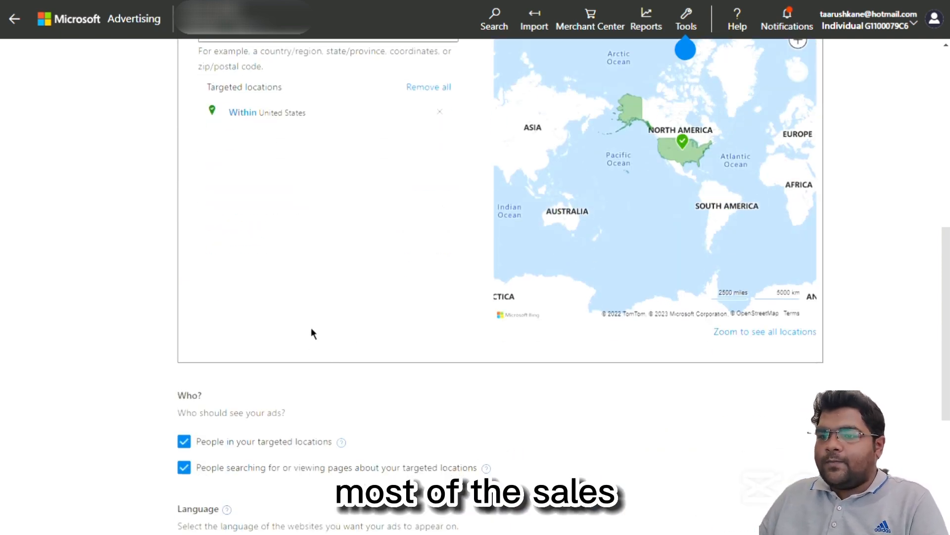
scroll(271, 273, down, 1)
scroll(346, 304, up, 1)
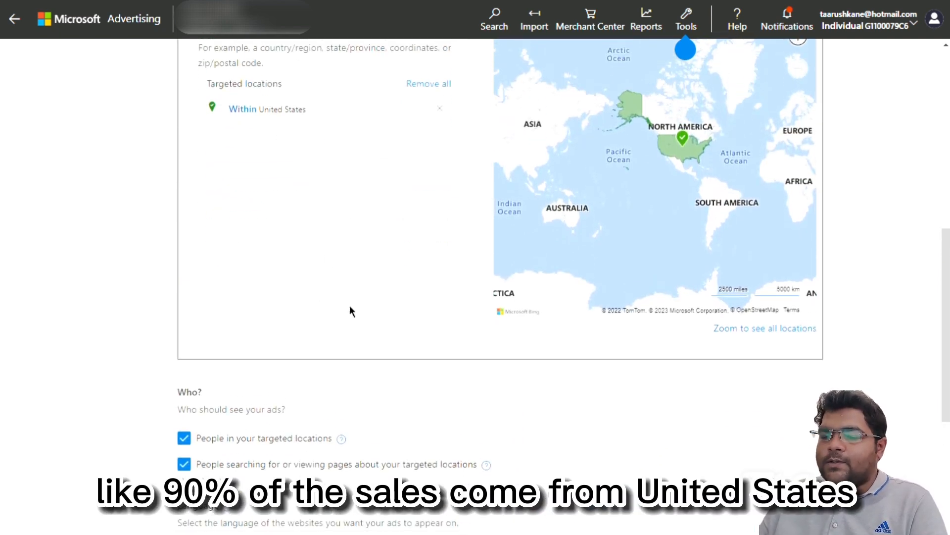
scroll(311, 266, down, 1)
scroll(311, 271, down, 1)
scroll(390, 274, up, 3)
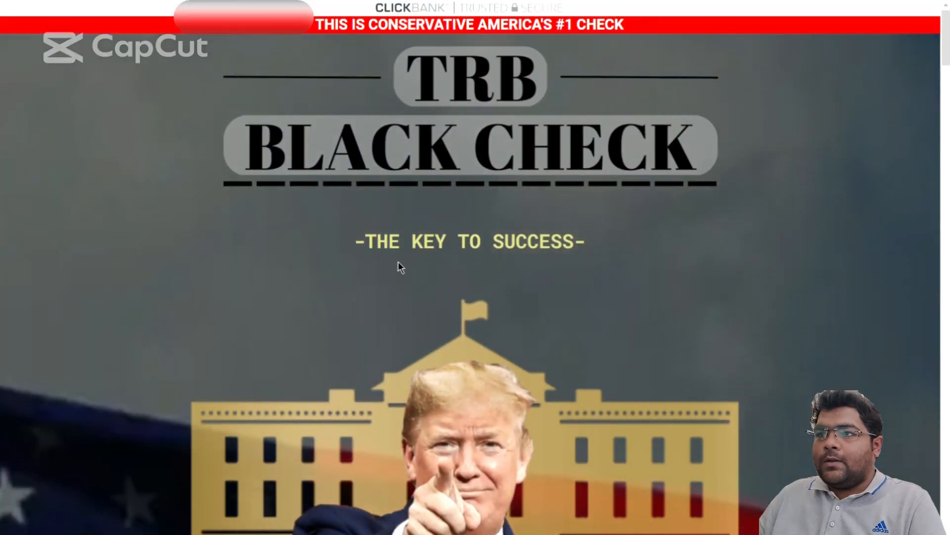
Step: Switch to the TRB Black Check sales page and examine its check packages, prices, product perks and customer reviews
scroll(374, 397, down, 4)
scroll(374, 398, down, 15)
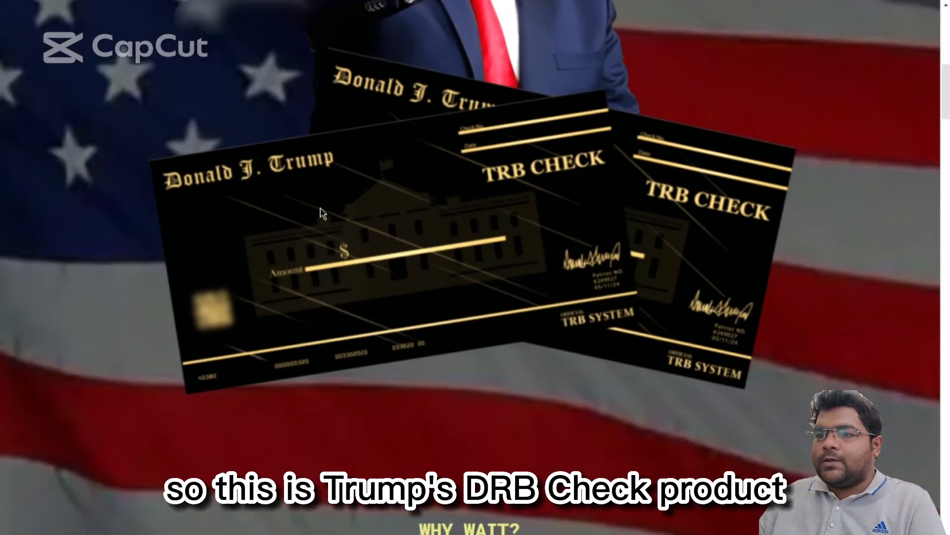
scroll(512, 266, down, 15)
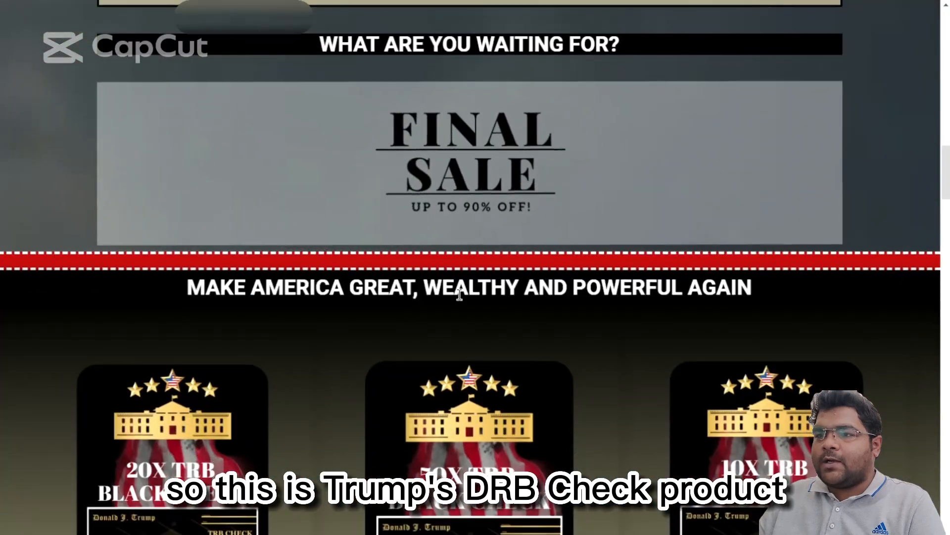
scroll(459, 295, down, 18)
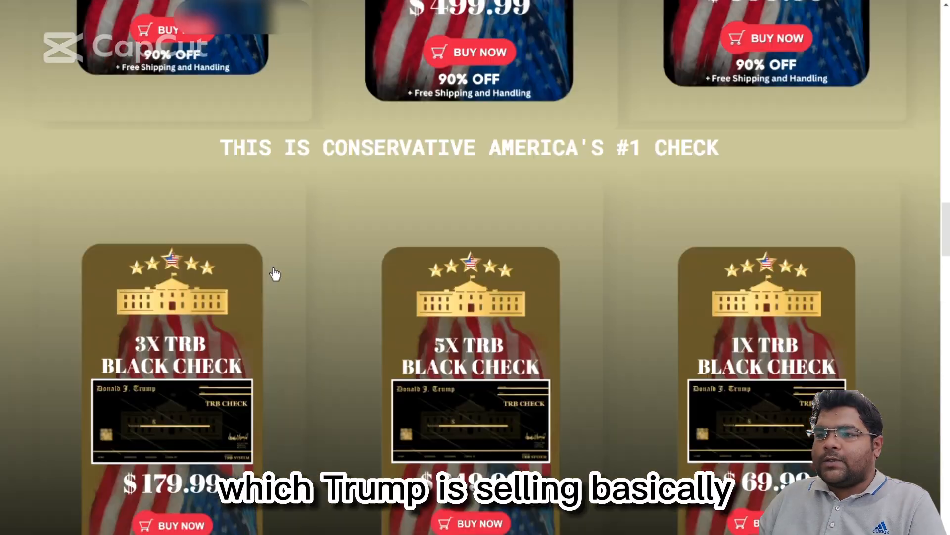
scroll(628, 280, down, 18)
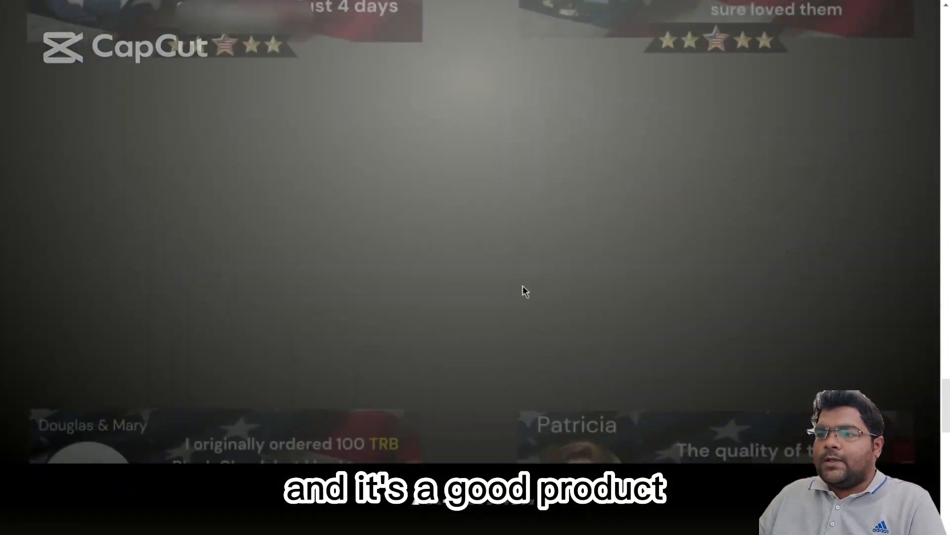
scroll(523, 289, up, 20)
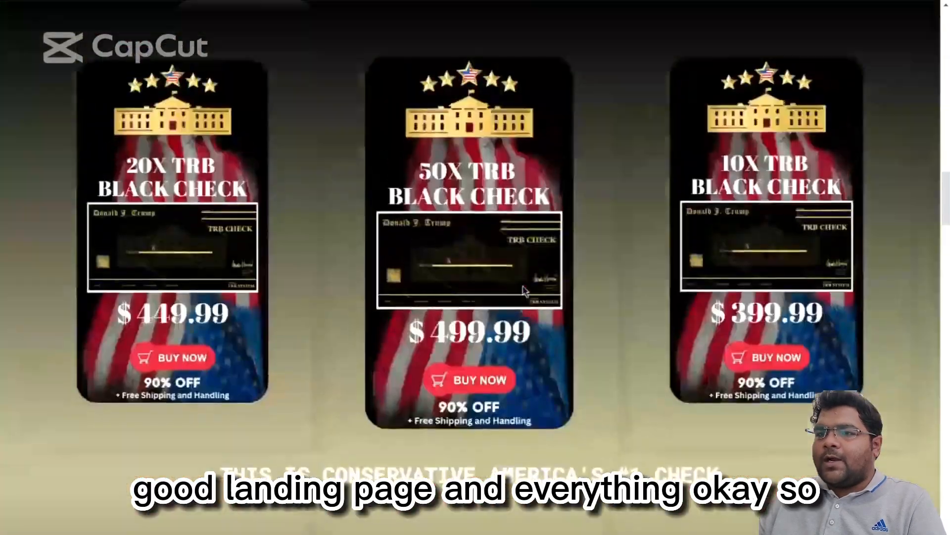
key(ctrl+minus)
key(ctrl+minus)
scroll(524, 289, down, 8)
scroll(525, 292, down, 15)
scroll(560, 96, up, 10)
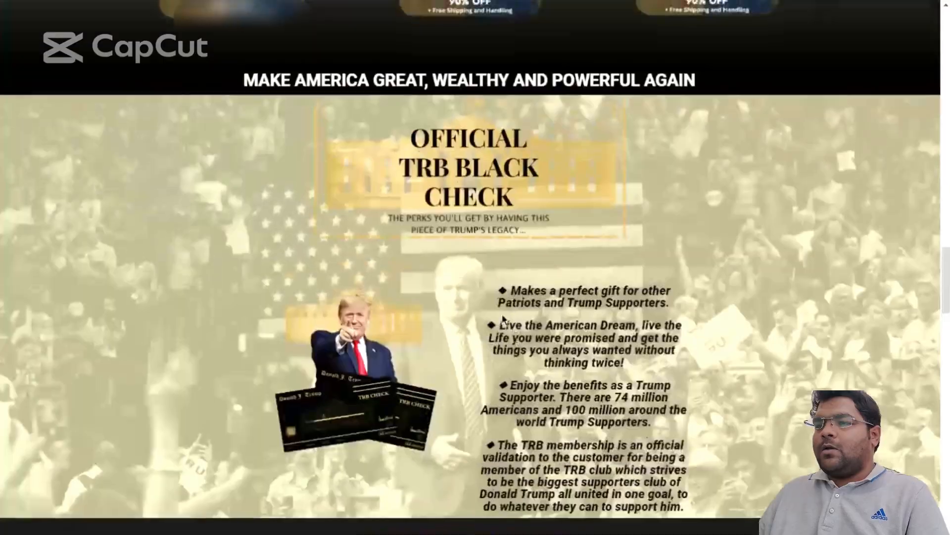
scroll(560, 96, up, 15)
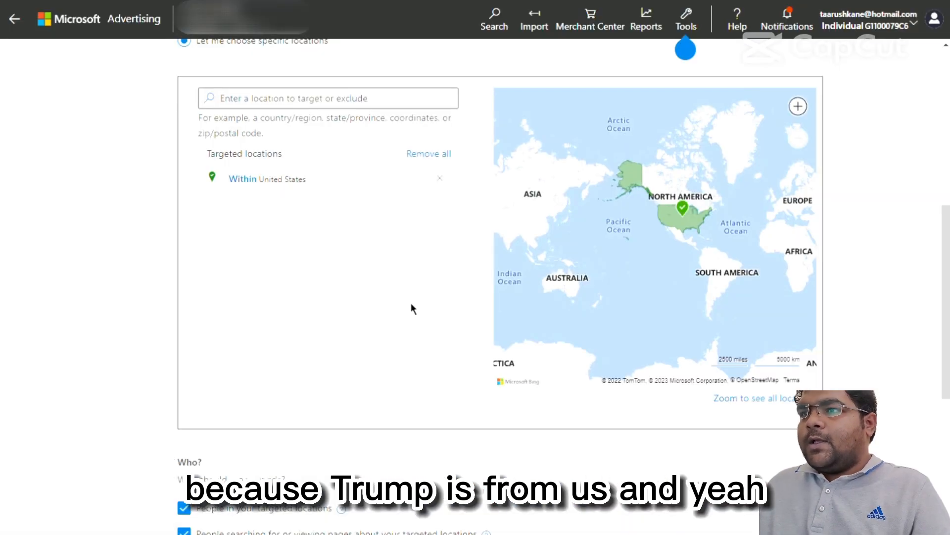
Step: Exclude people searching for or viewing pages about the targeted locations, and continue to the ad groups
scroll(409, 310, down, 5)
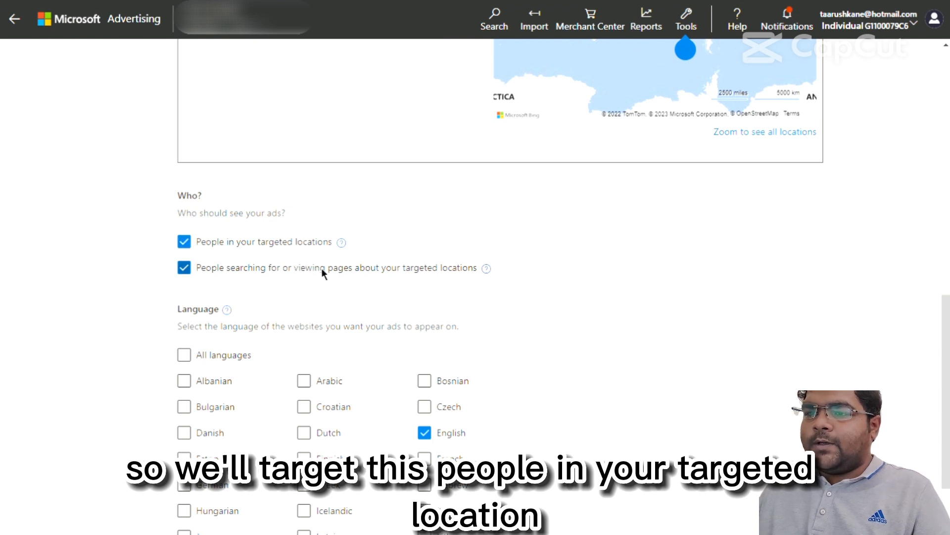
click(190, 272)
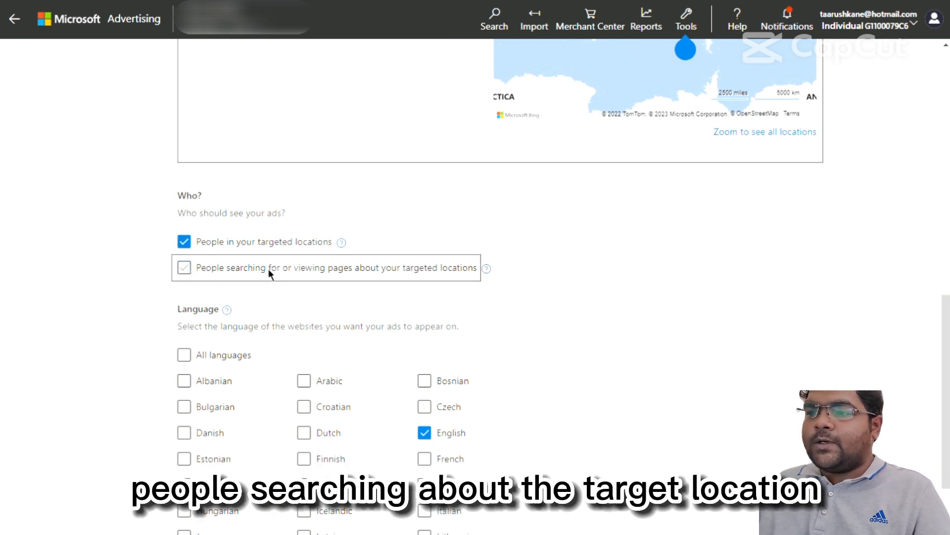
scroll(582, 306, down, 5)
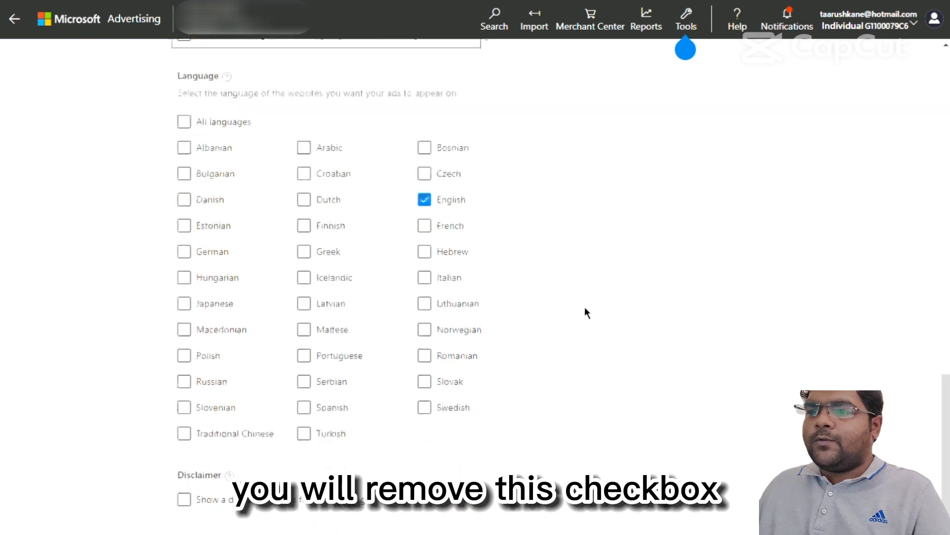
scroll(573, 263, down, 1)
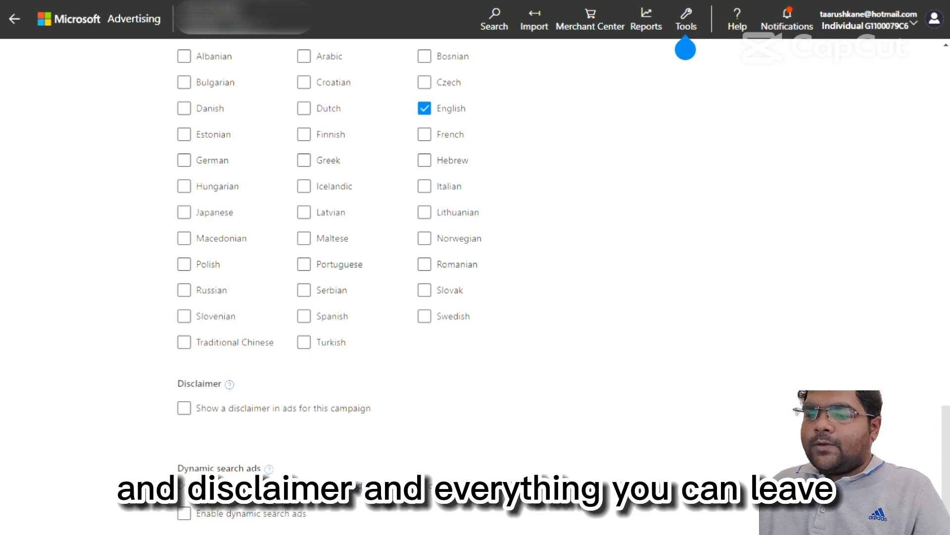
click(852, 525)
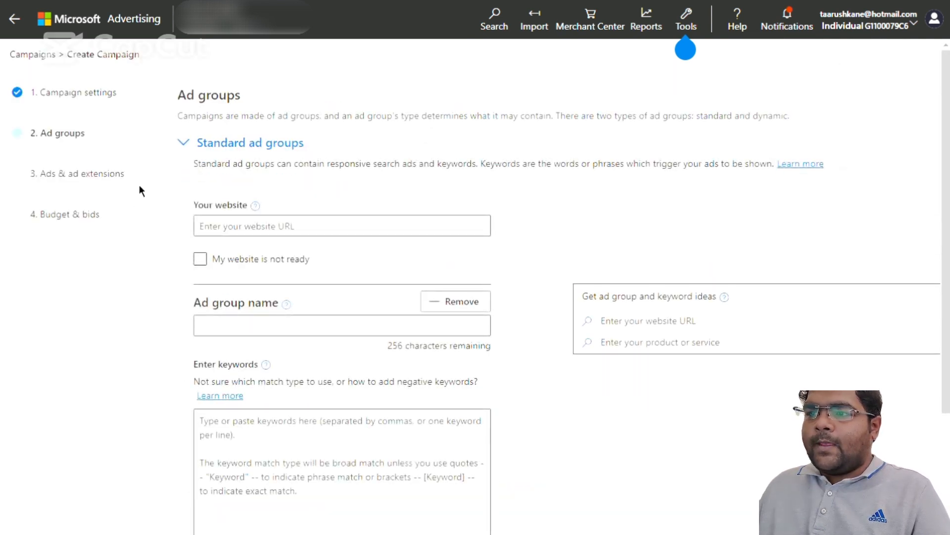
click(300, 231)
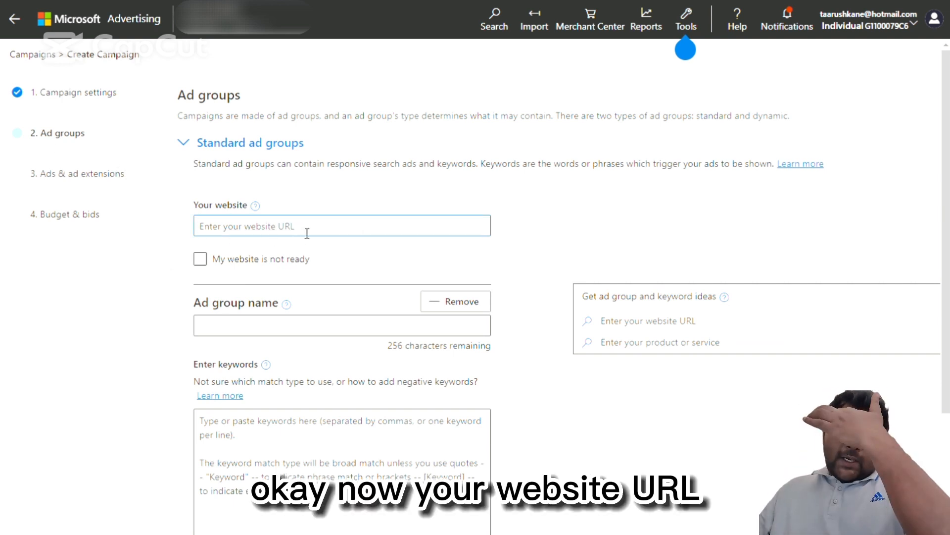
key(ctrl+t)
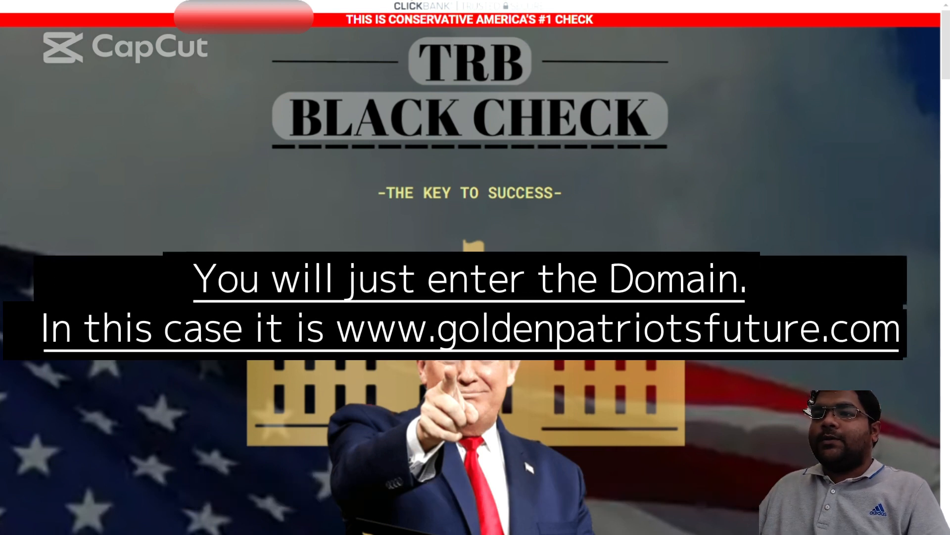
key(ctrl+l)
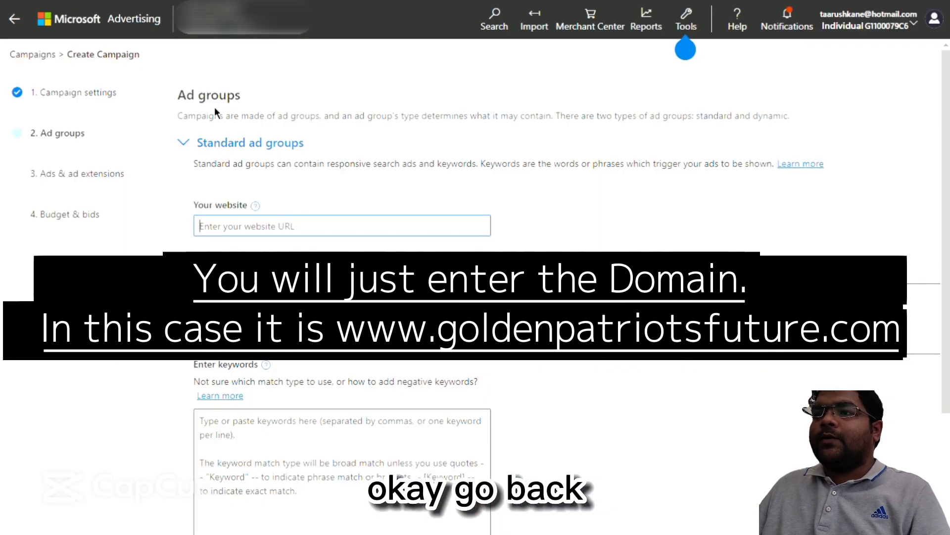
text(https://www.goldenpatriotsfuture.com/)
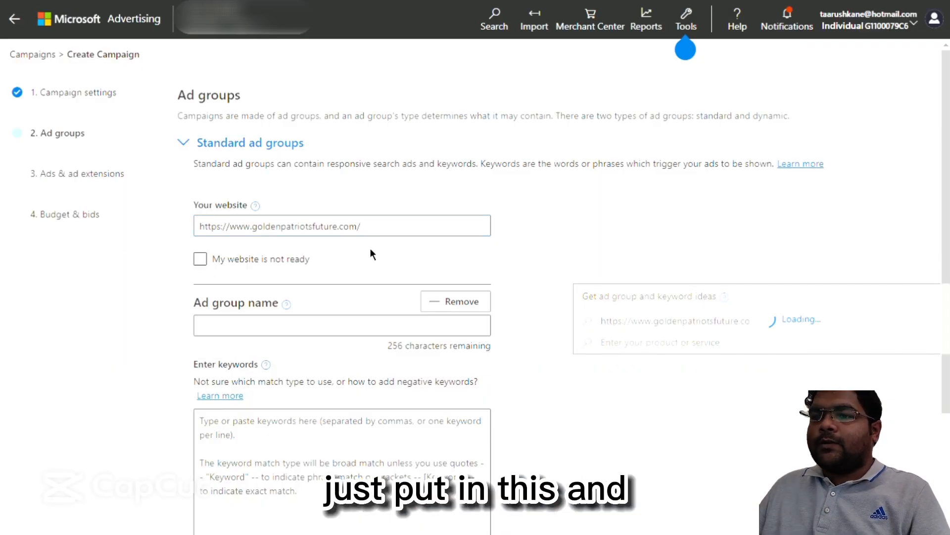
scroll(372, 254, down, 3)
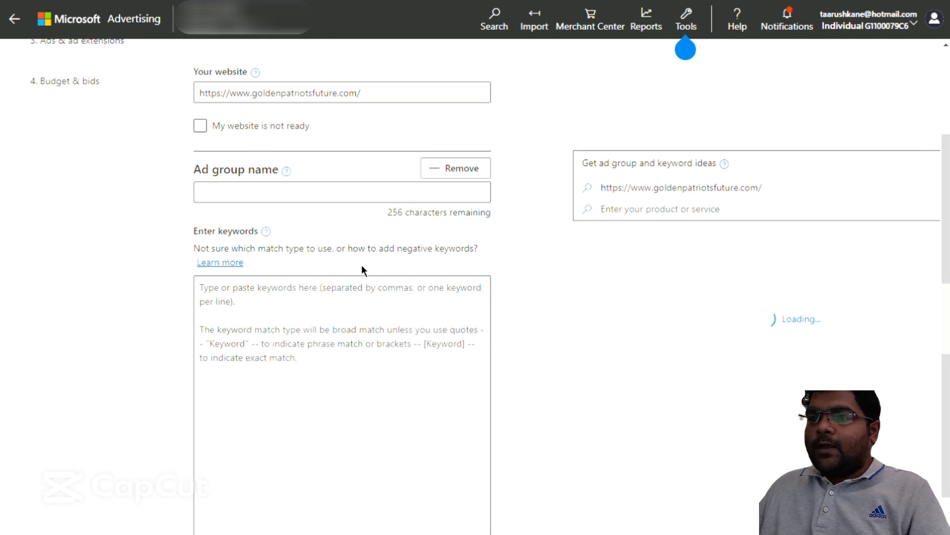
scroll(361, 264, down, 3)
scroll(361, 265, up, 3)
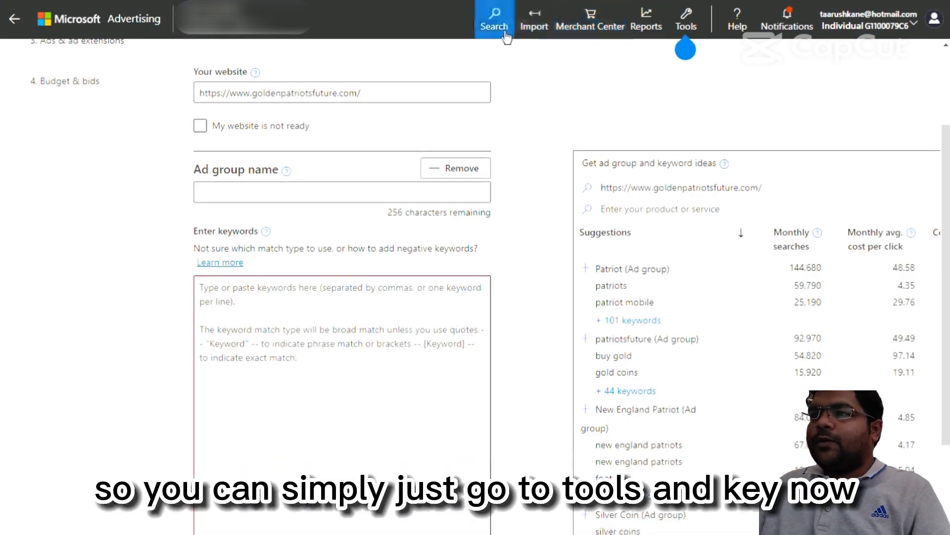
Step: Open the Keyword Planner and get keyword suggestions for the product TRB golden check in the United States
click(687, 30)
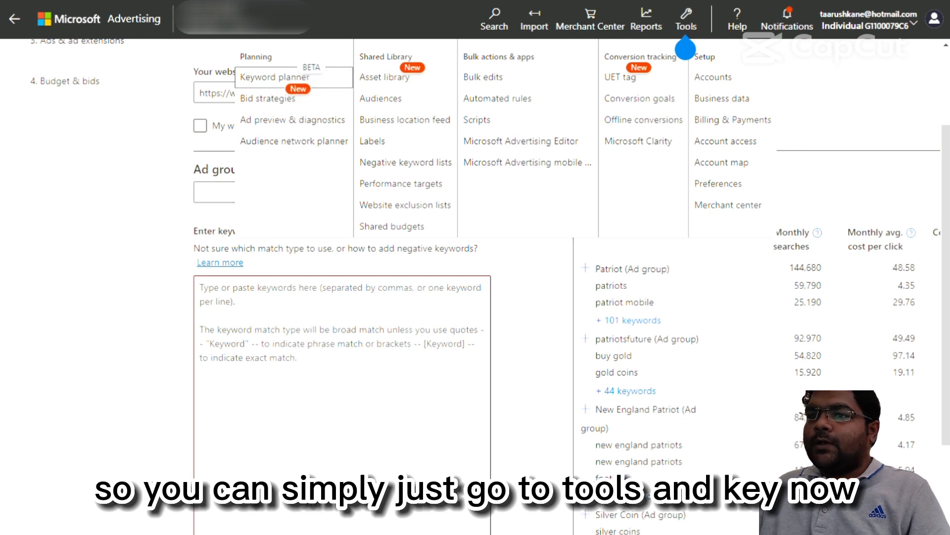
click(339, 84)
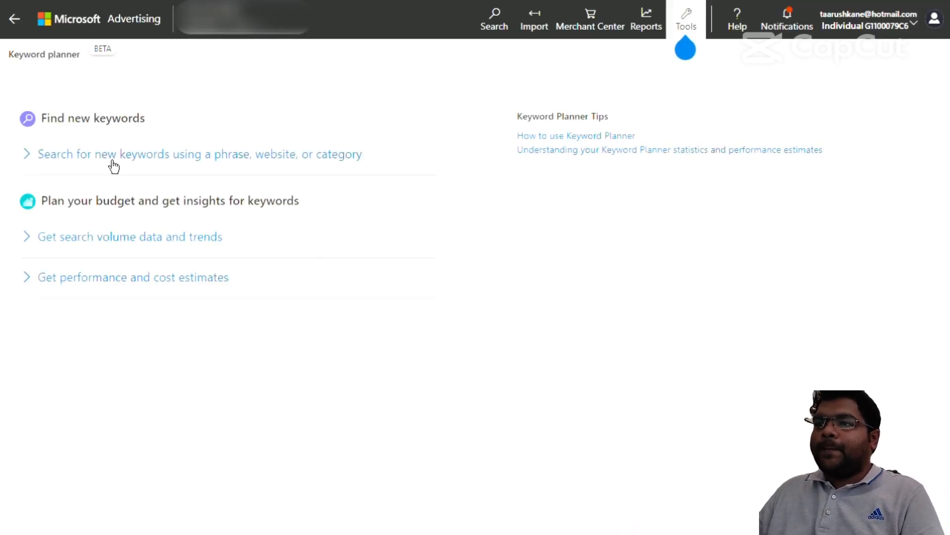
click(113, 163)
click(164, 233)
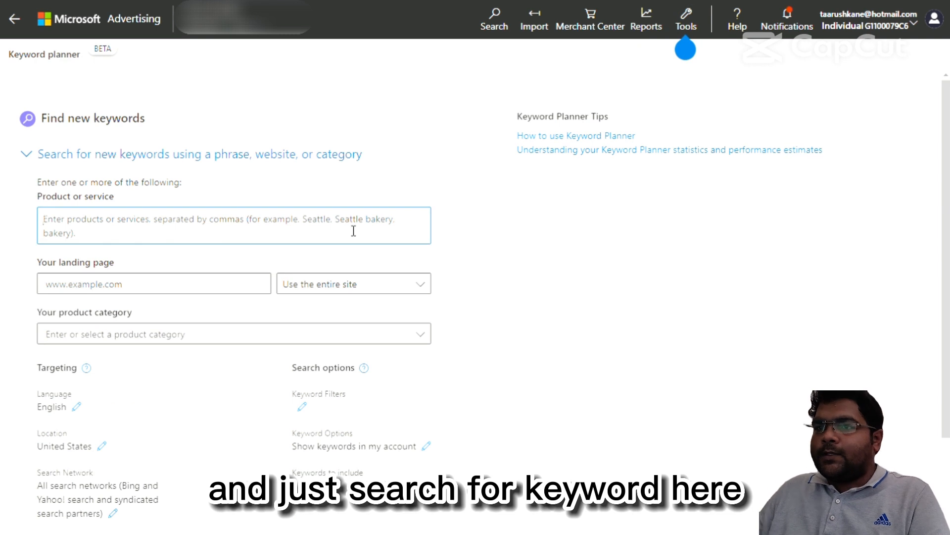
text(TFR)
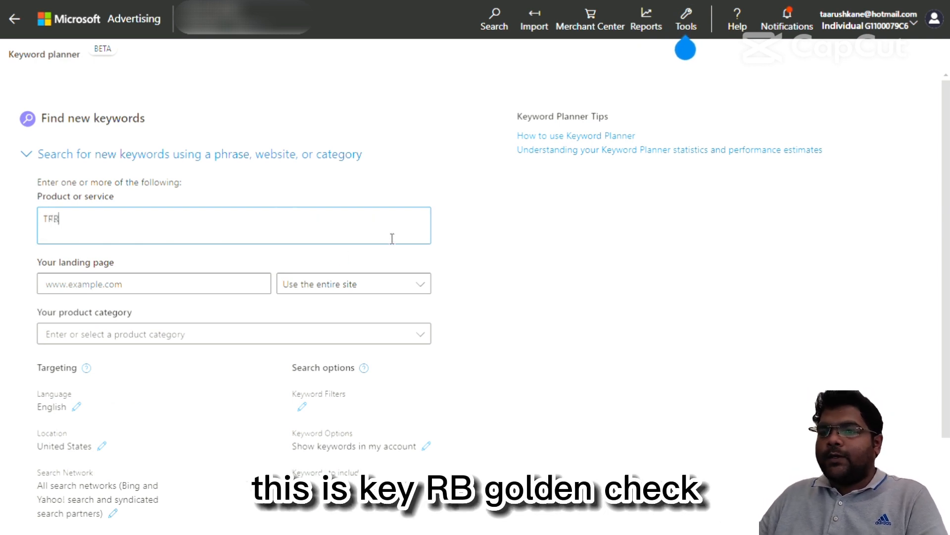
text( golden check)
scroll(125, 315, down, 4)
scroll(99, 396, down, 1)
click(92, 409)
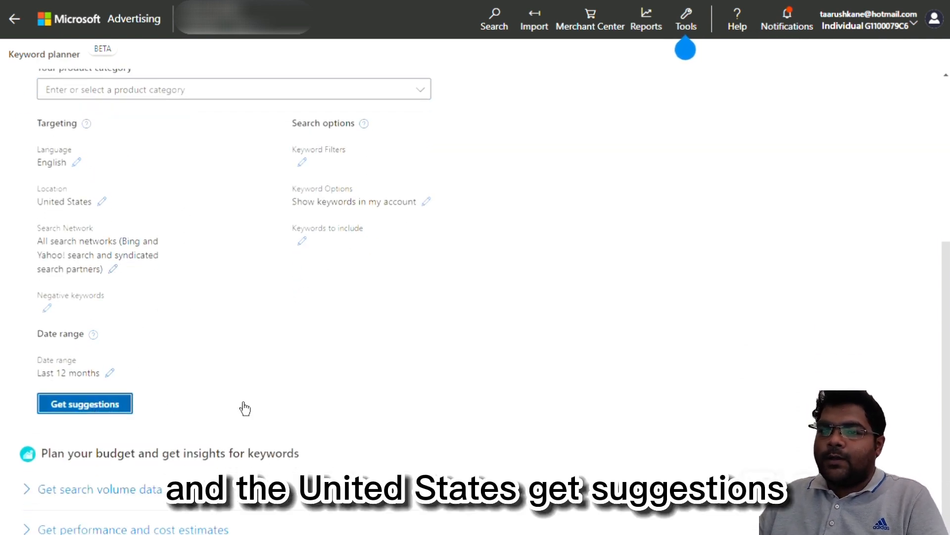
Step: Examine the monthly search volume trend and the individual keyword suggestions with their competition and suggested bids
scroll(492, 332, down, 3)
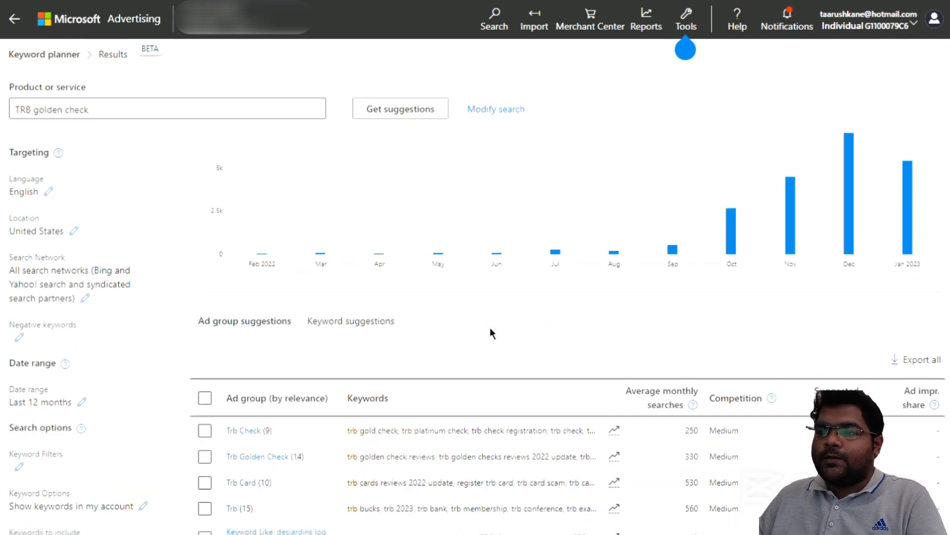
click(394, 280)
scroll(559, 283, up, 3)
scroll(477, 325, down, 3)
scroll(613, 324, up, 3)
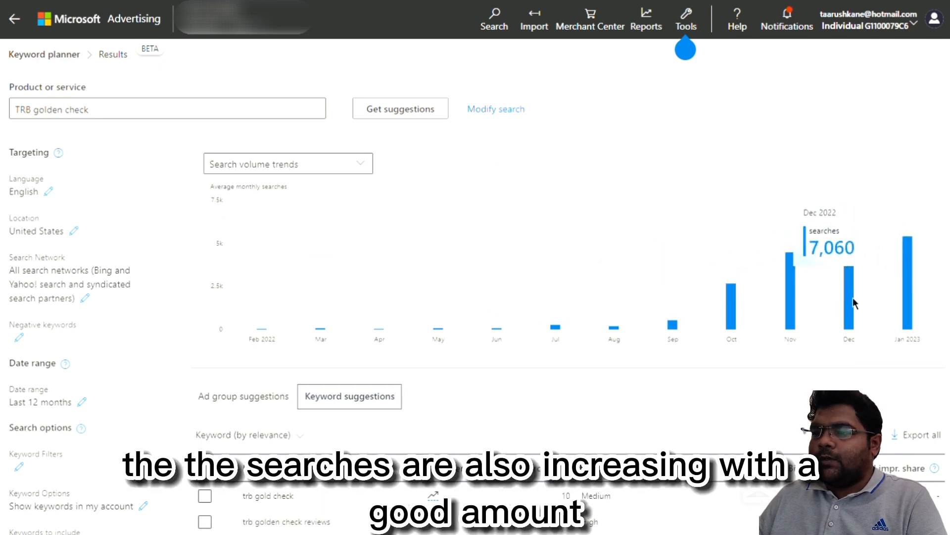
scroll(575, 355, down, 3)
scroll(335, 371, down, 2)
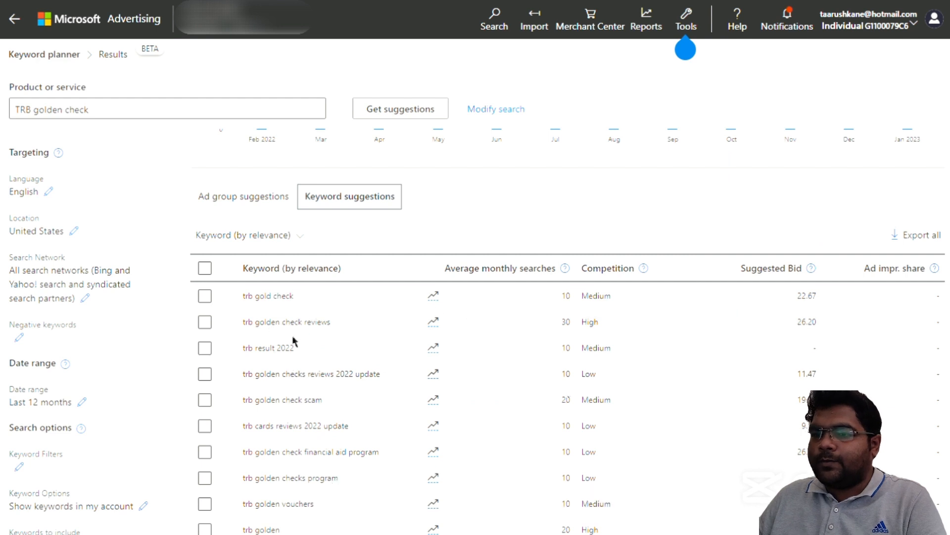
Step: Copy the suggested keyword trb gold check from the keyword suggestions list
triple_click(288, 303)
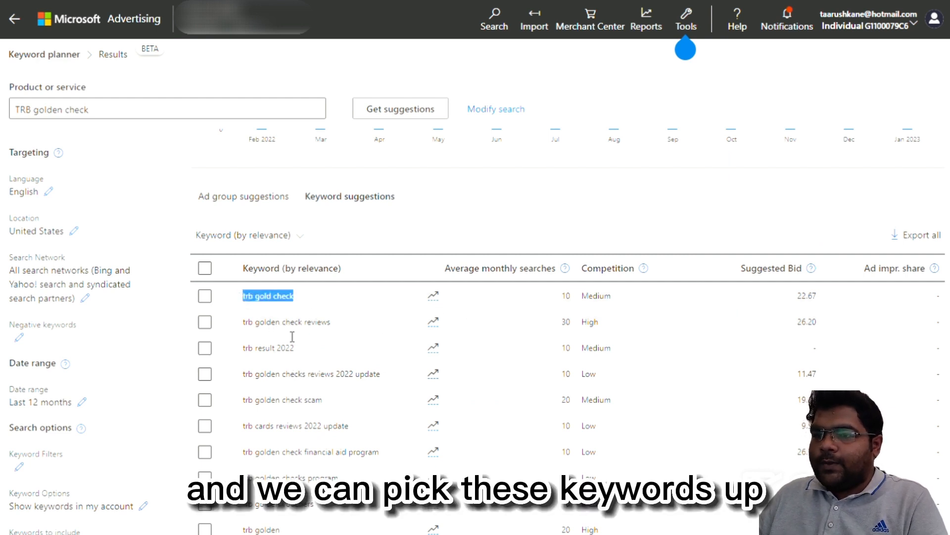
triple_click(291, 331)
click(205, 327)
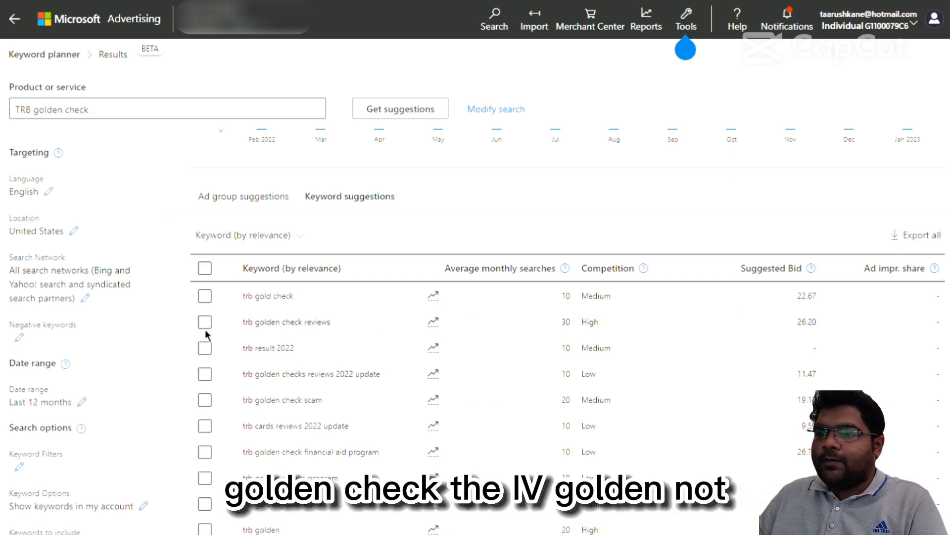
click(291, 304)
triple_click(288, 307)
key(ctrl+c)
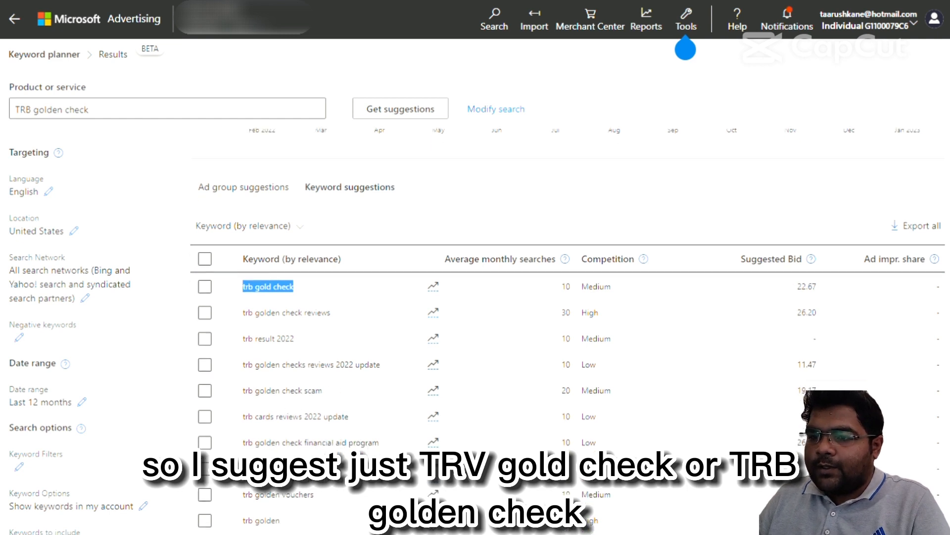
scroll(286, 448, down, 2)
triple_click(323, 418)
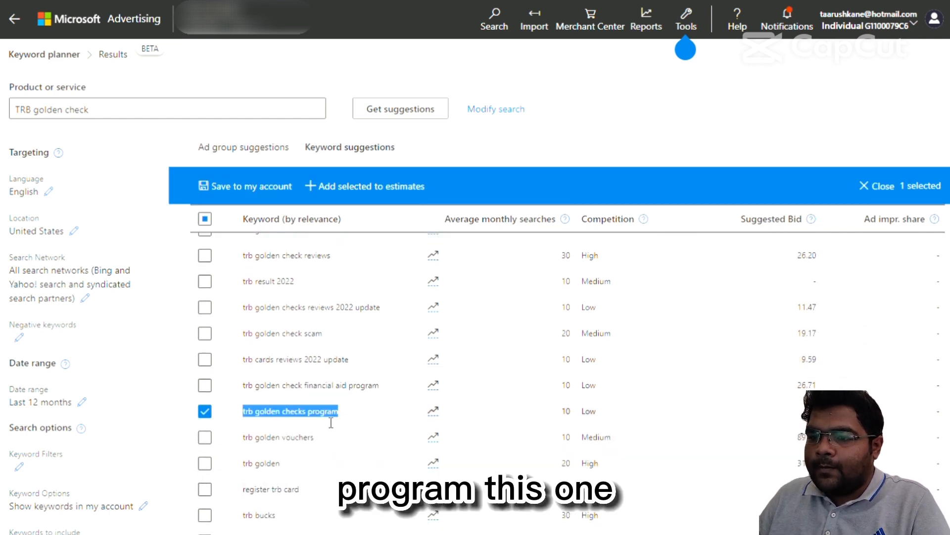
click(331, 421)
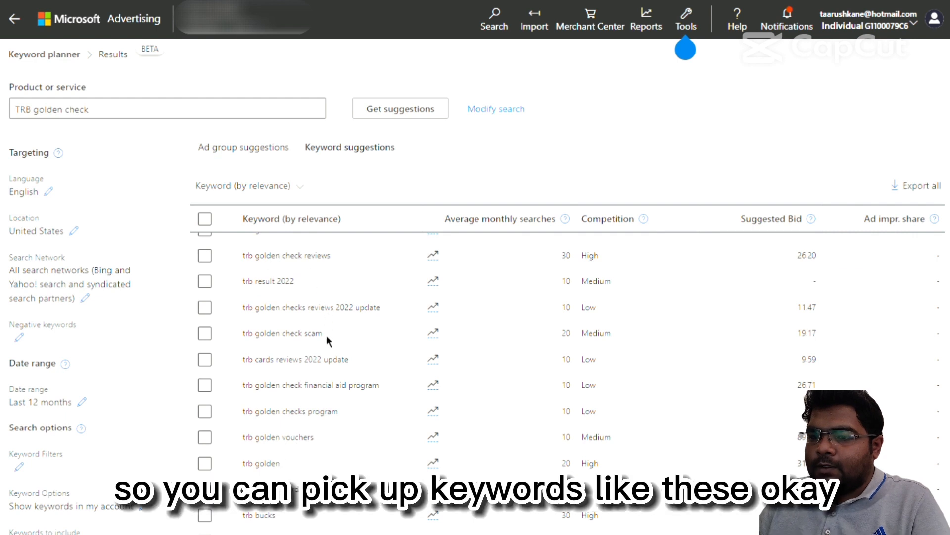
scroll(325, 325, up, 5)
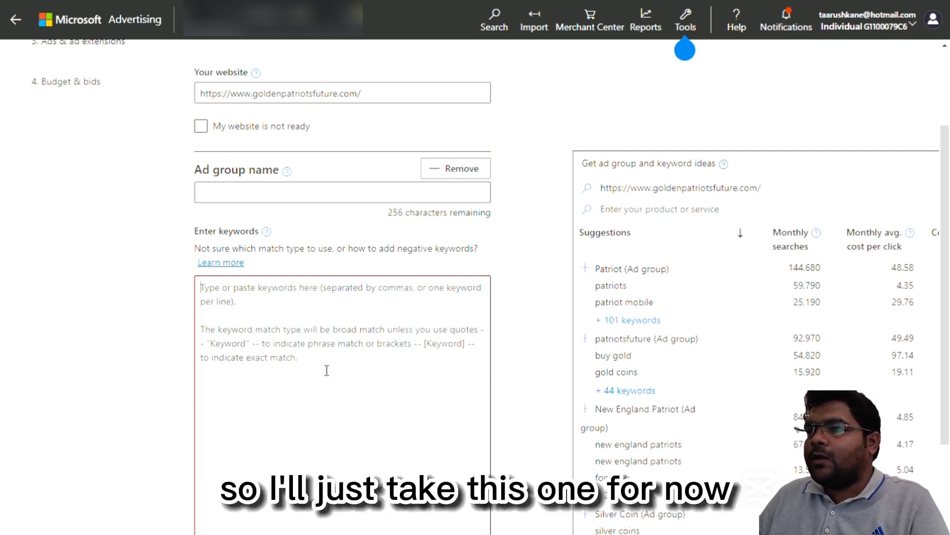
Step: Return to the campaign's ad group and enter trb gold check and trb golden check as keywords on separate lines
key(ctrl+v)
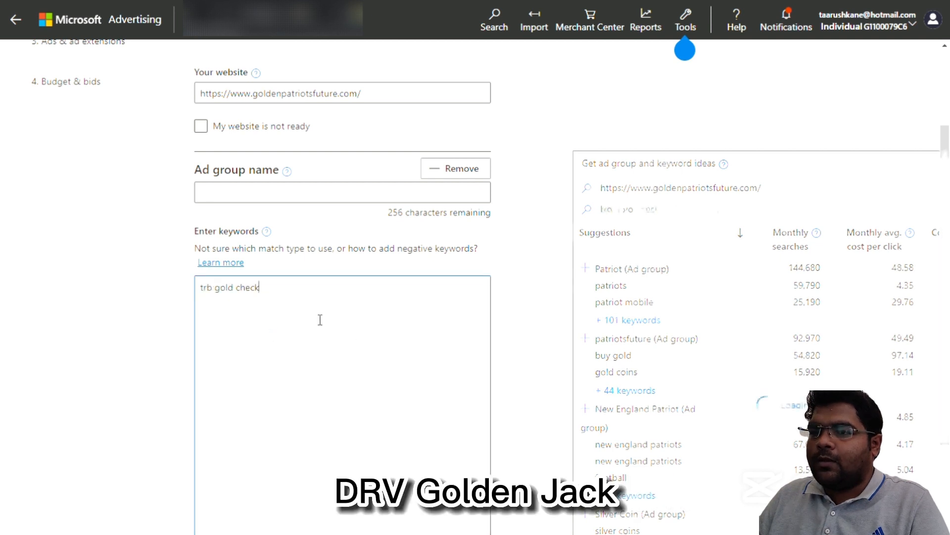
key(Return)
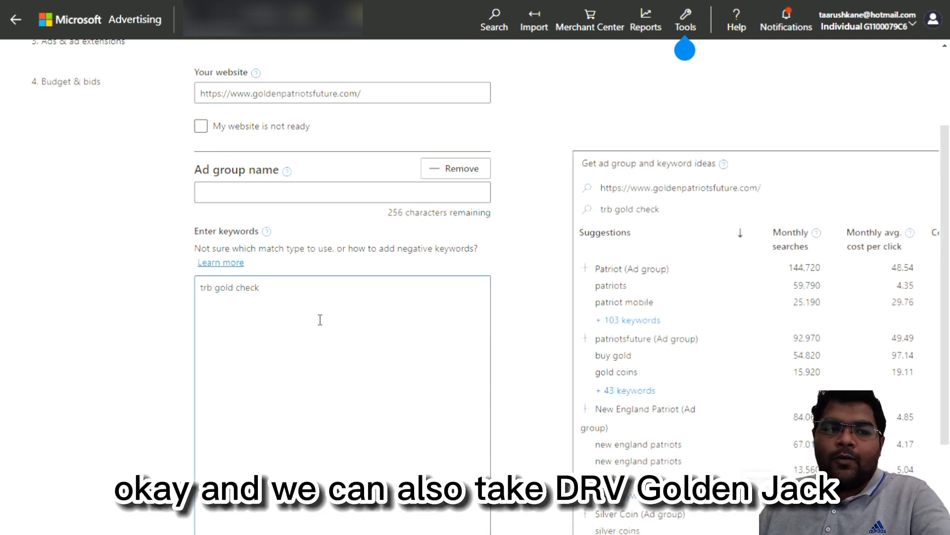
text(trb golde)
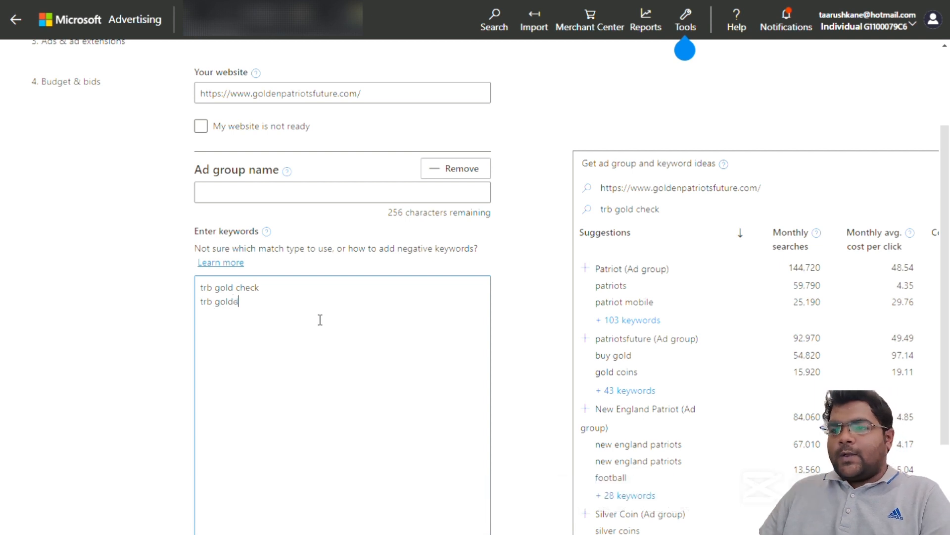
text(n check])
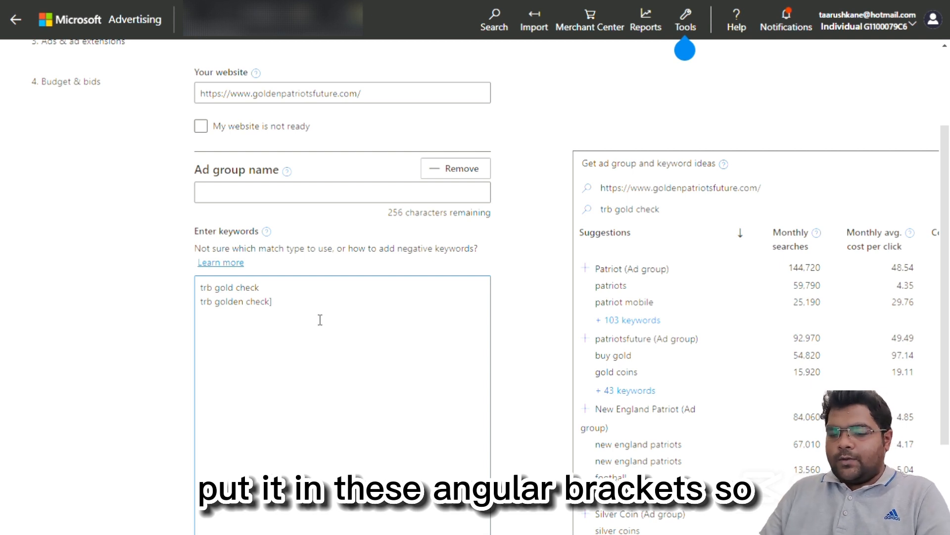
Step: Enclose both keywords in square brackets to make them exact match: [trb gold check] and [trb golden check]
key(ctrl+Left)
key(ctrl+Left)
text([)
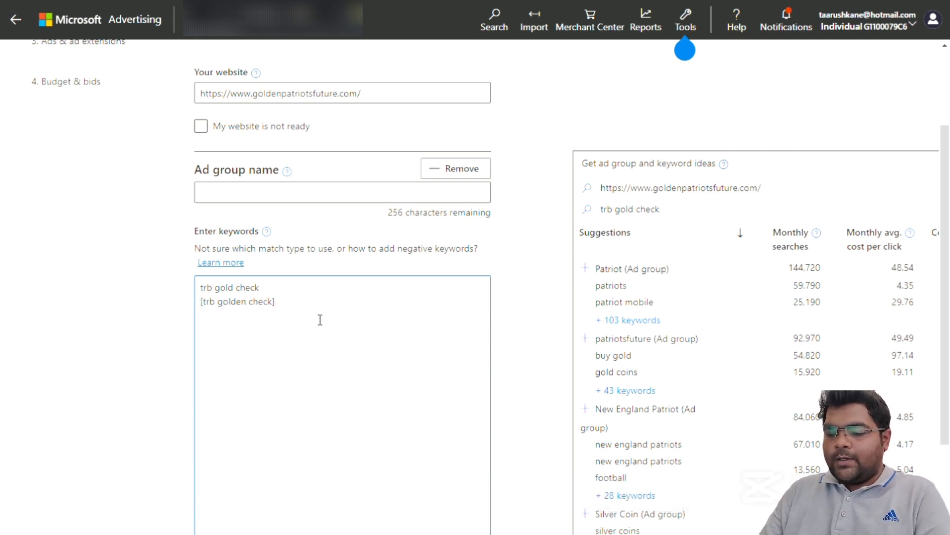
key(Left)
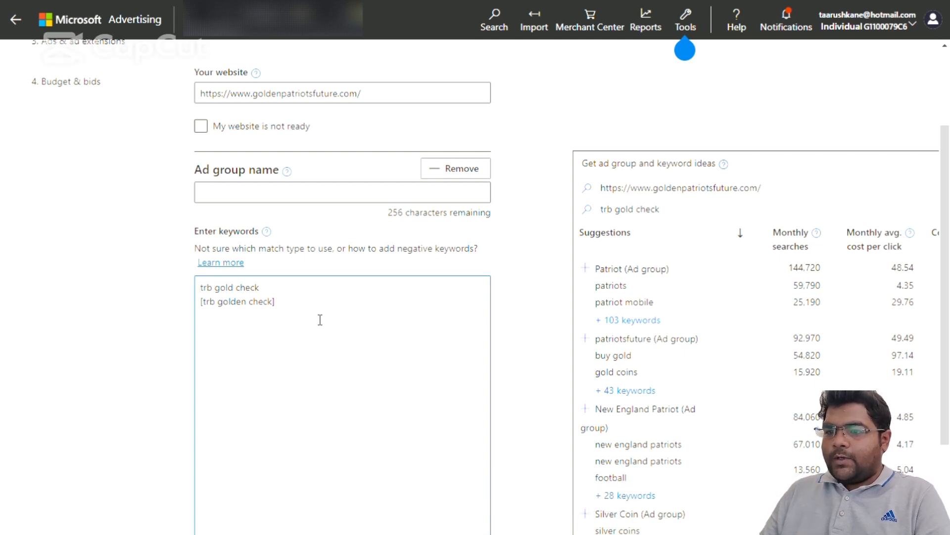
text([)
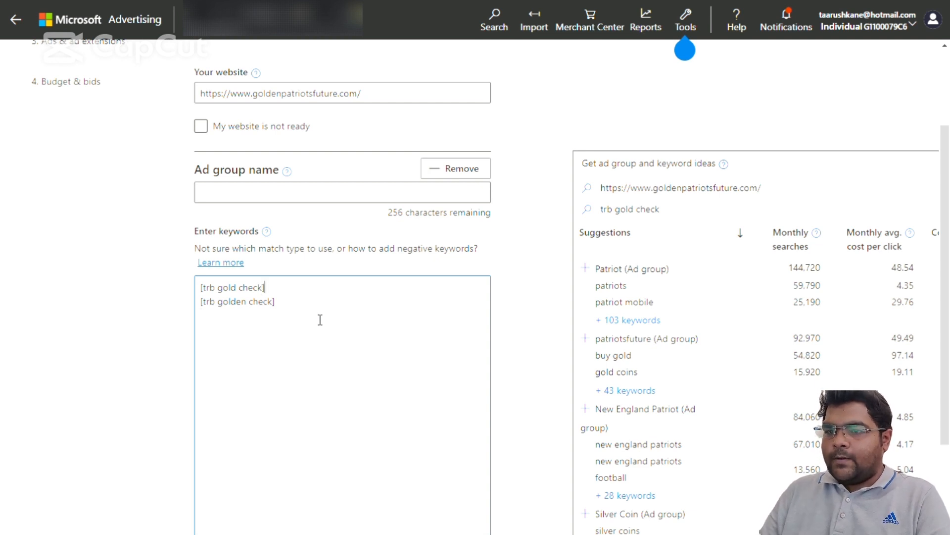
drag(278, 305, 201, 290)
double_click(215, 292)
click(280, 310)
scroll(322, 319, down, 2)
scroll(322, 322, up, 4)
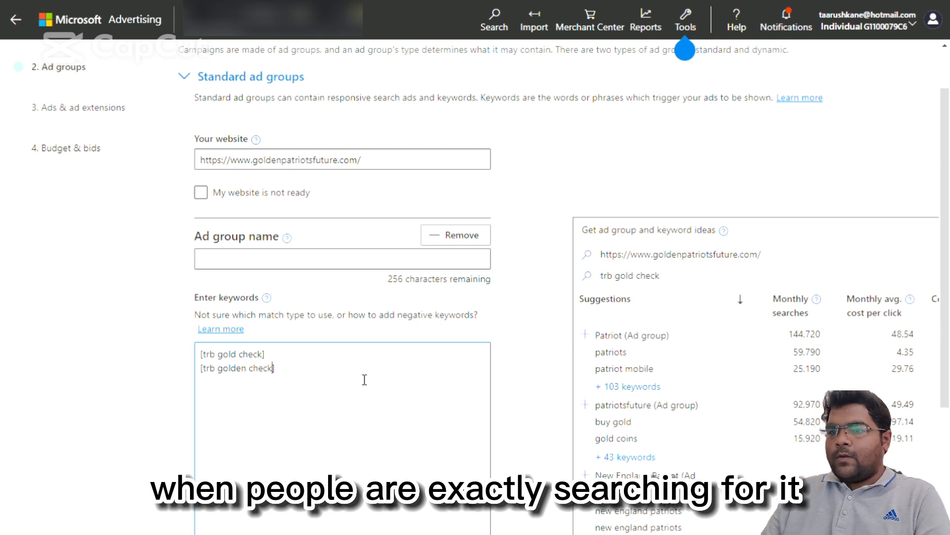
scroll(379, 393, down, 3)
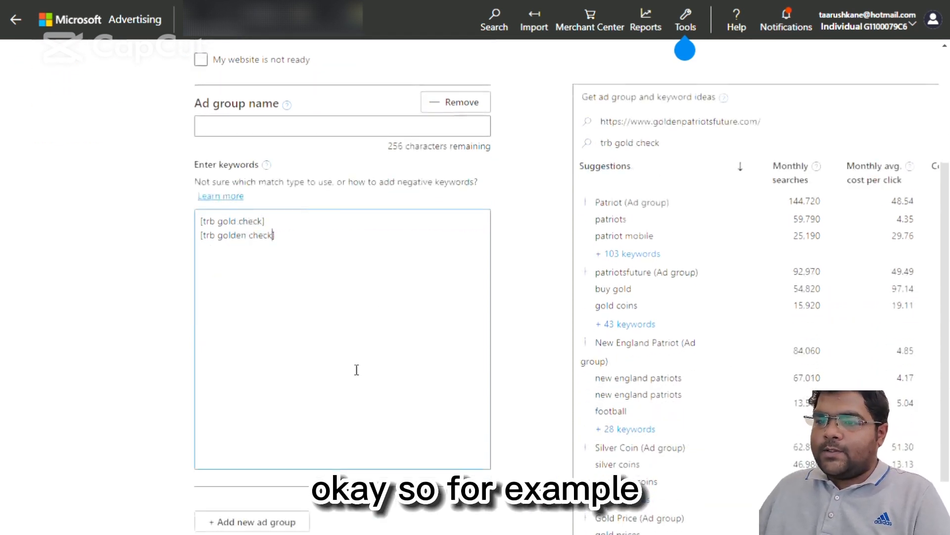
scroll(309, 265, up, 2)
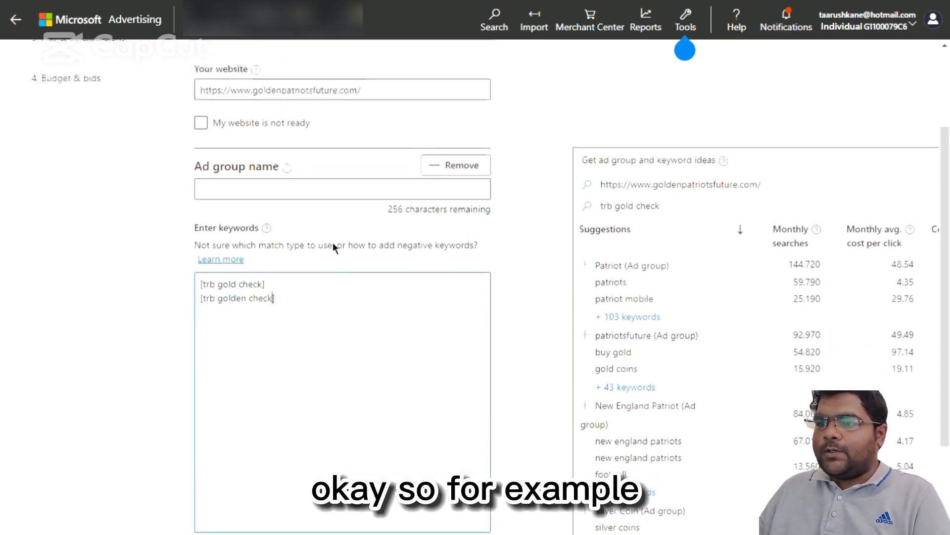
scroll(347, 350, down, 4)
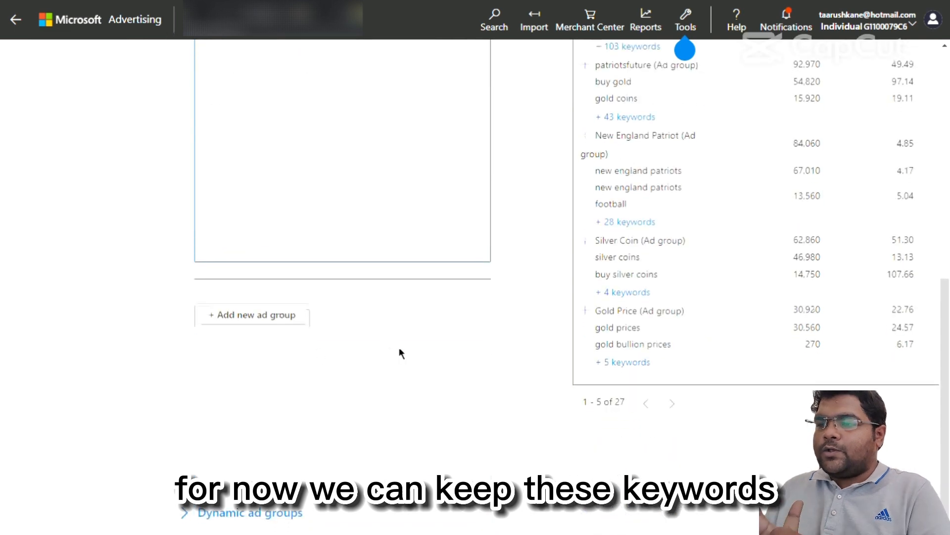
scroll(390, 384, up, 5)
scroll(391, 380, down, 5)
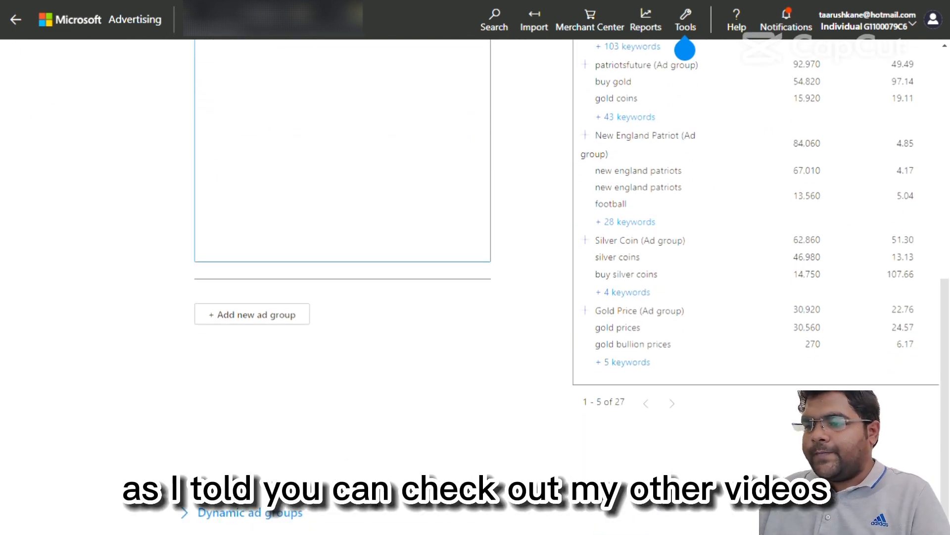
Step: Name the ad group AD grp 1 and continue to the ads and ad extensions
scroll(402, 423, up, 6)
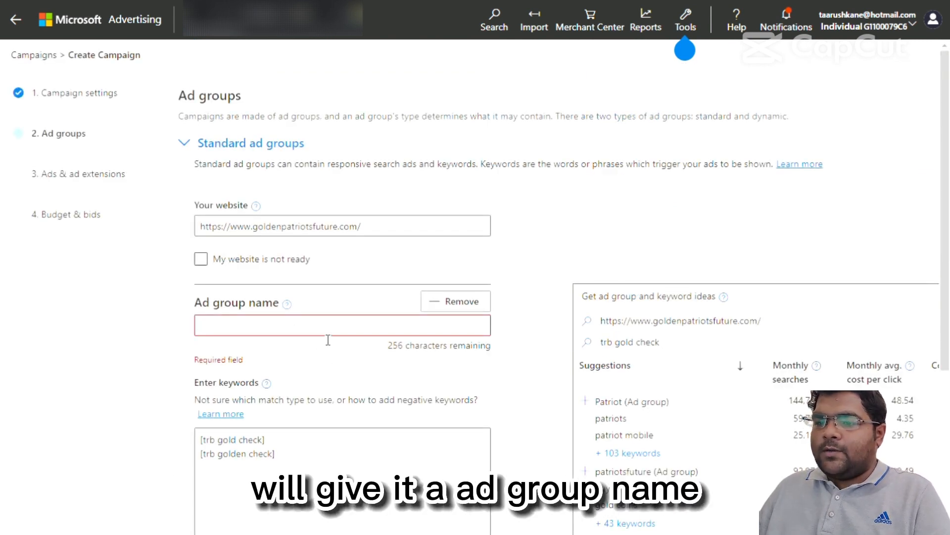
text(gr)
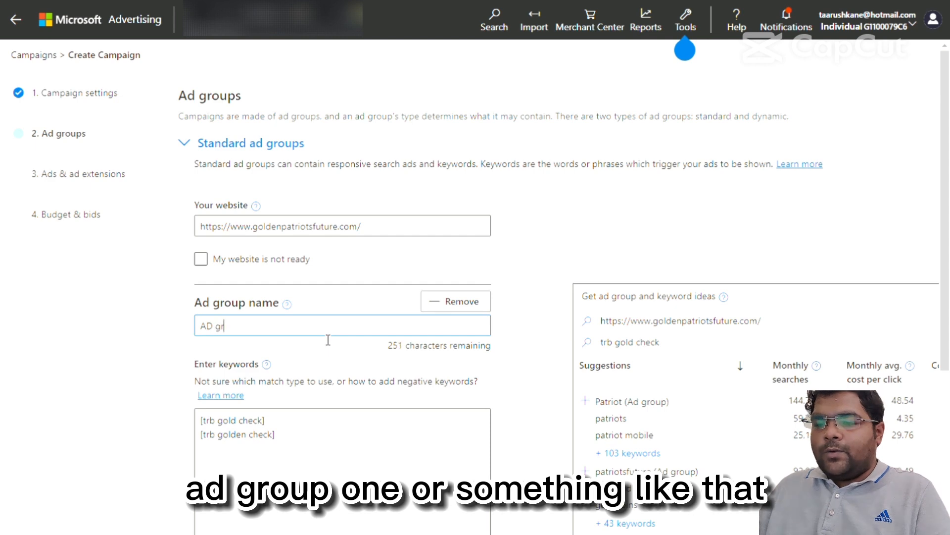
text(p 1)
scroll(328, 339, down, 8)
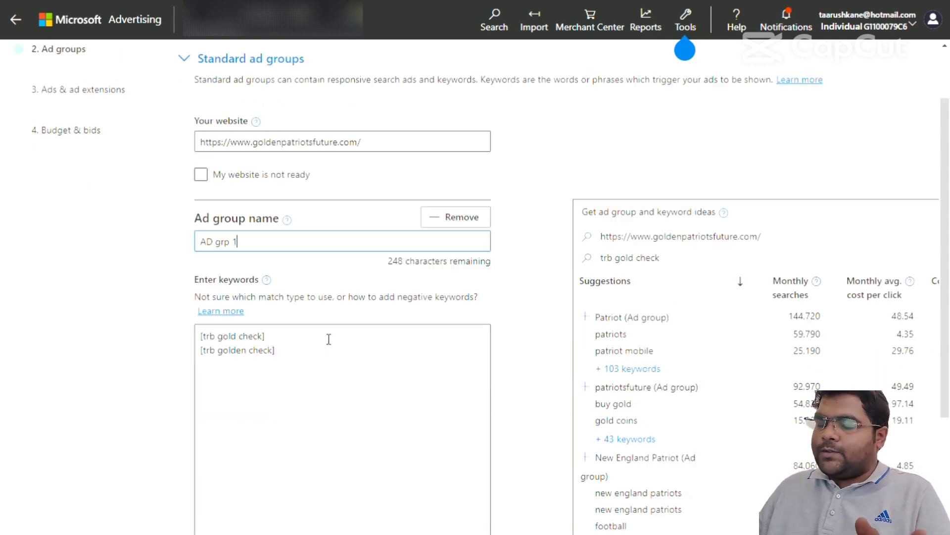
click(321, 528)
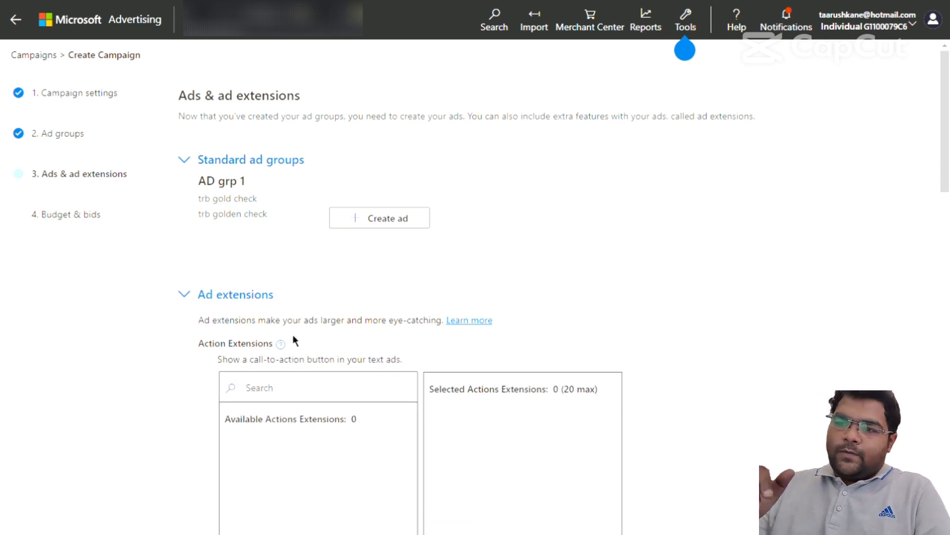
scroll(263, 357, down, 3)
scroll(284, 352, up, 3)
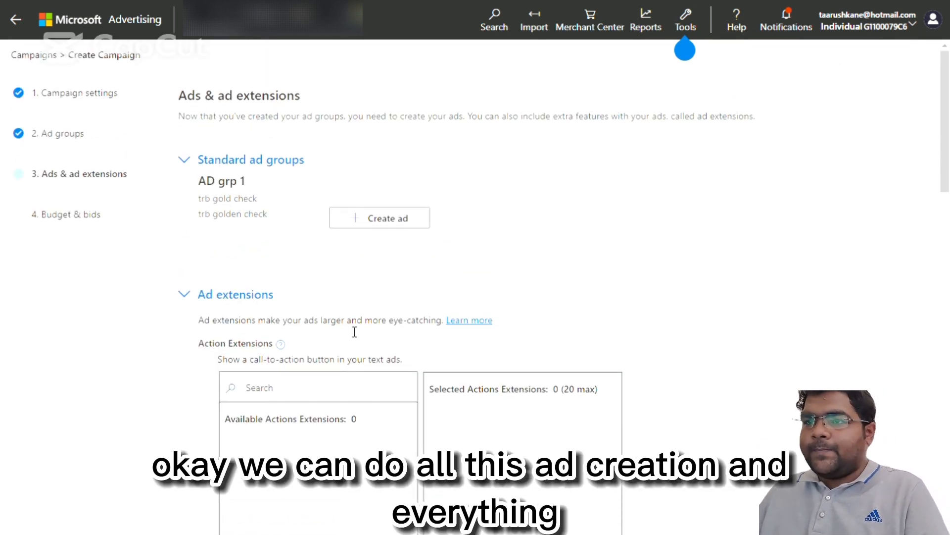
click(397, 233)
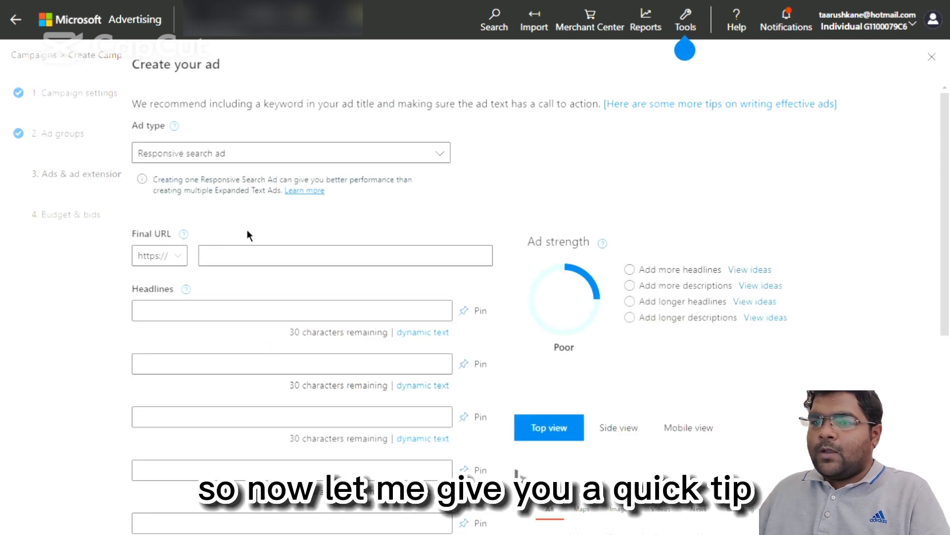
click(258, 261)
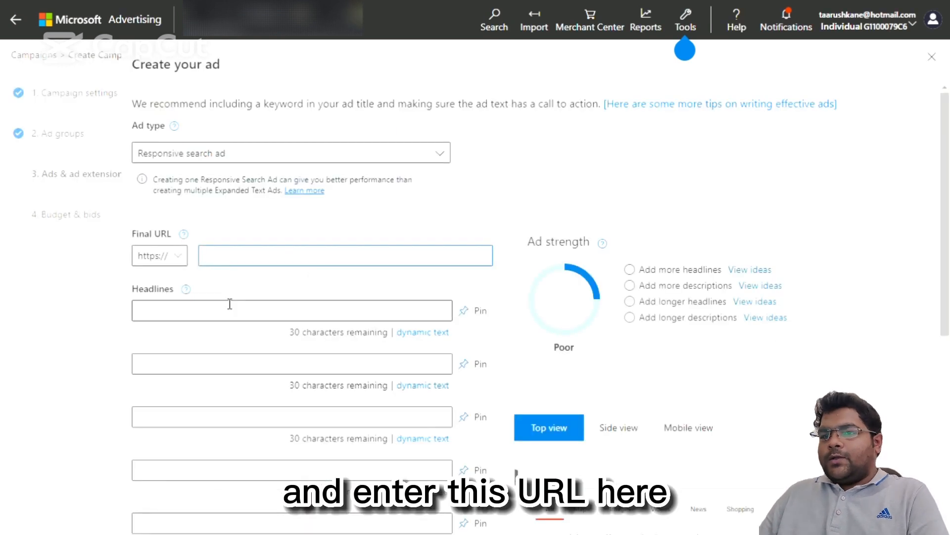
text(www.goldenpatriotsfuture.com/)
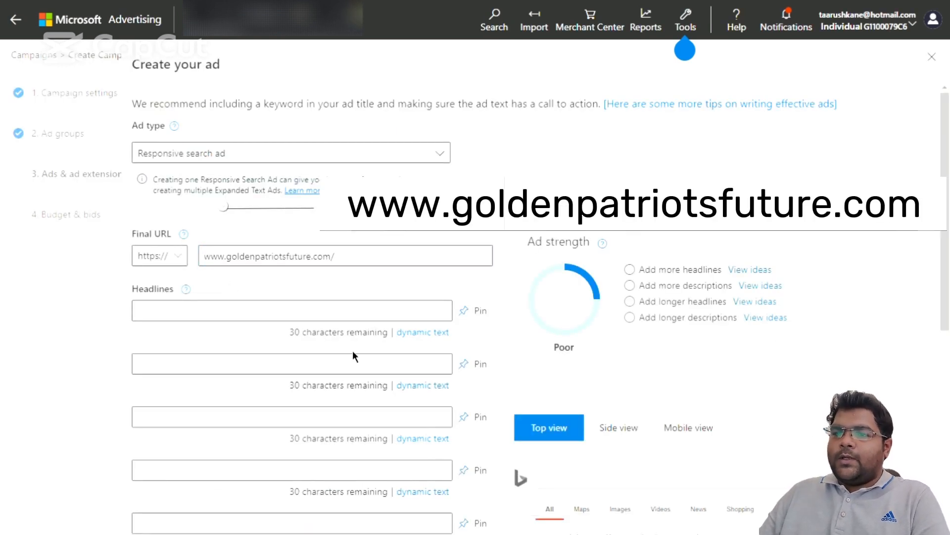
Step: Fill the first four headlines with the recommended texts Golden Patriots Future, 30-Days Money Back Guarantee, American Patriot and Trb Golden Check
scroll(361, 341, down, 2)
click(217, 249)
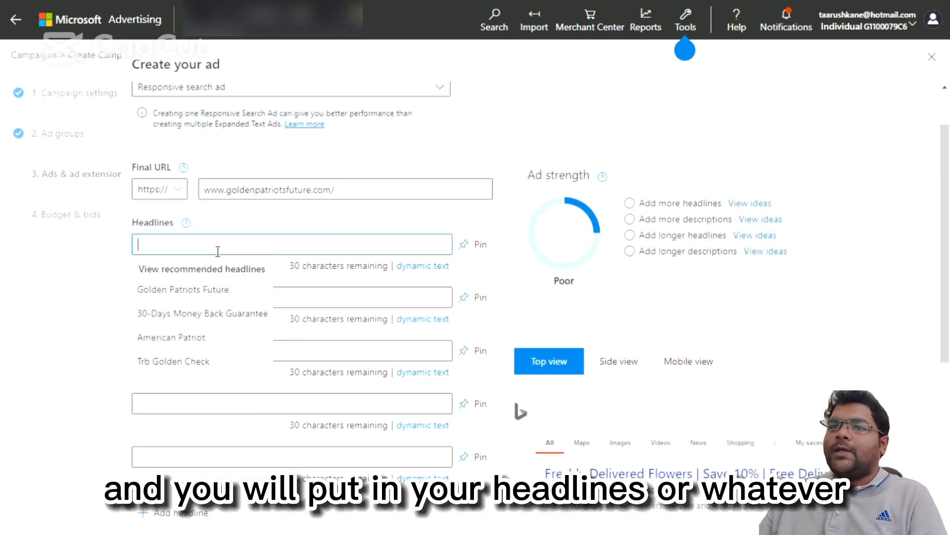
click(224, 299)
click(203, 300)
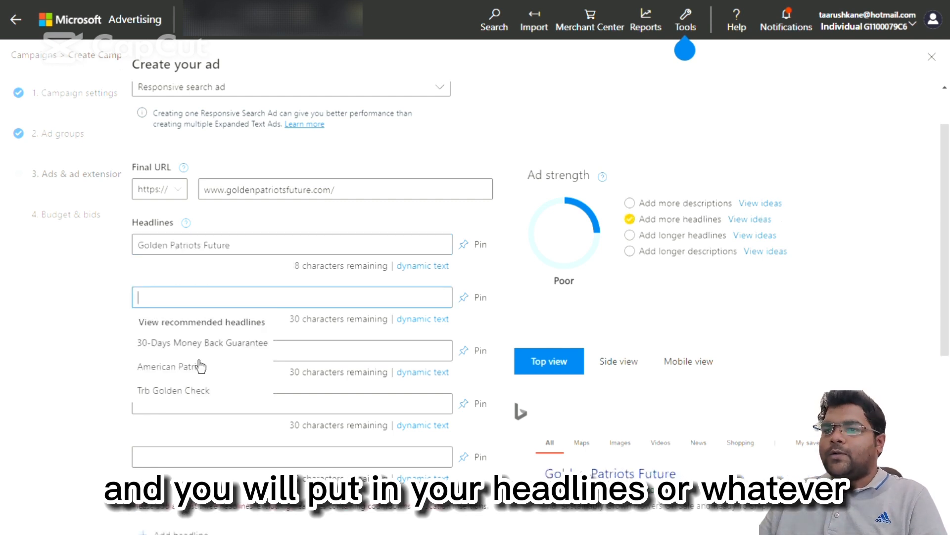
click(213, 343)
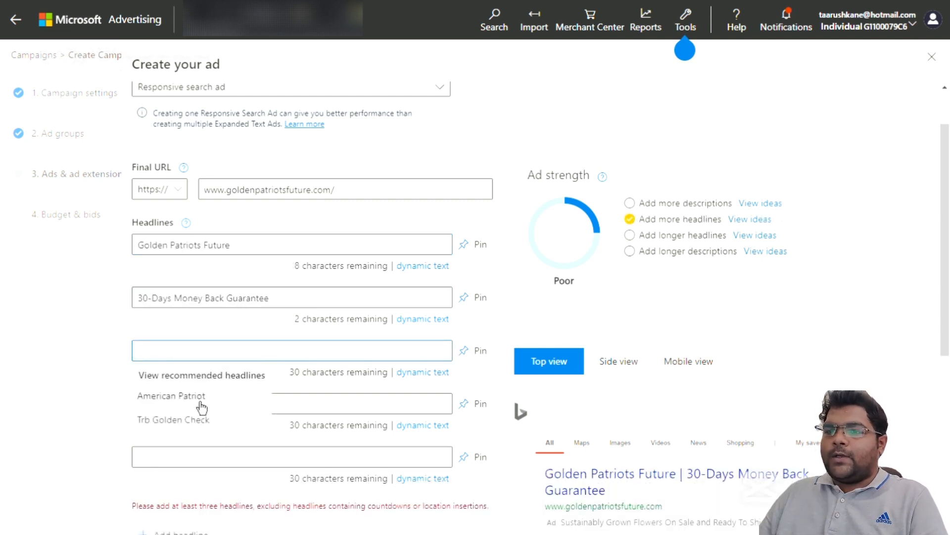
click(190, 398)
click(198, 448)
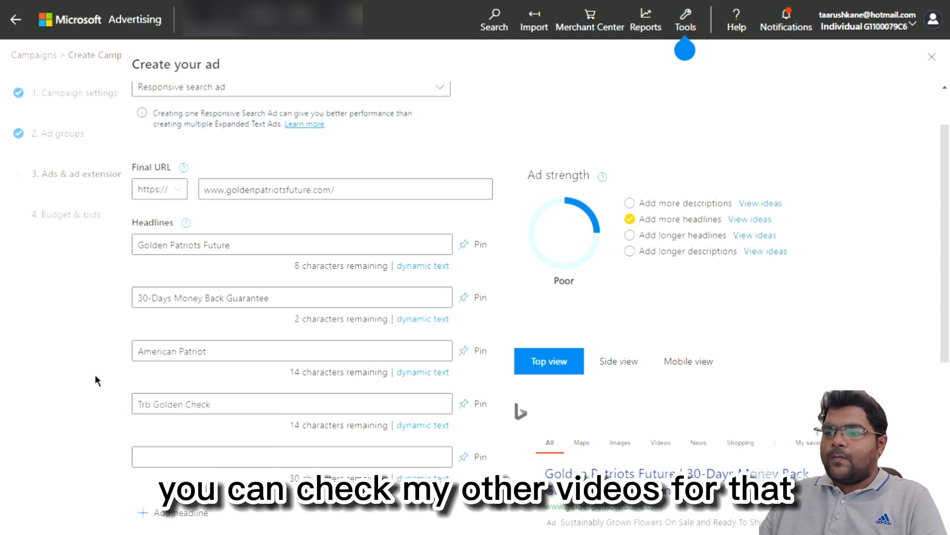
Step: Enter TRB gold check as the ad's fifth headline and add an empty sixth headline
scroll(251, 394, down, 3)
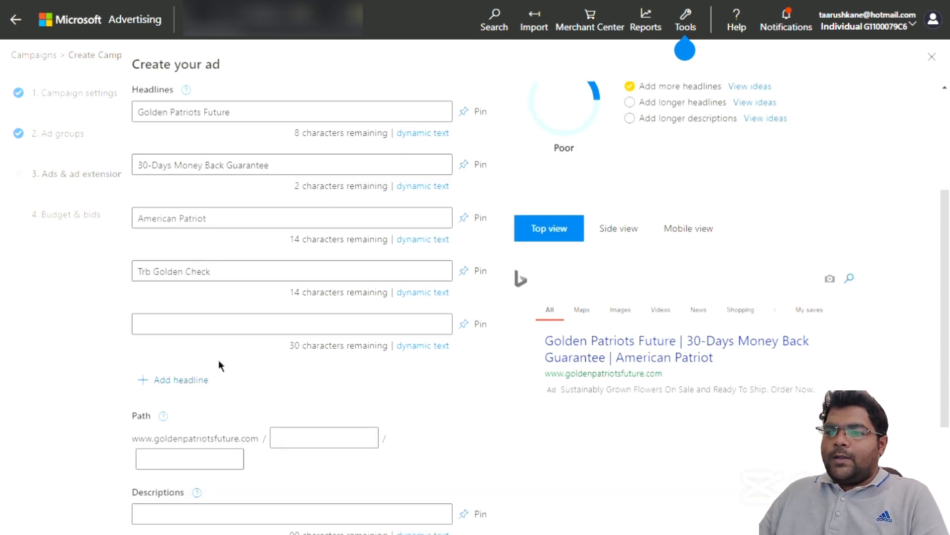
scroll(253, 395, up, 1)
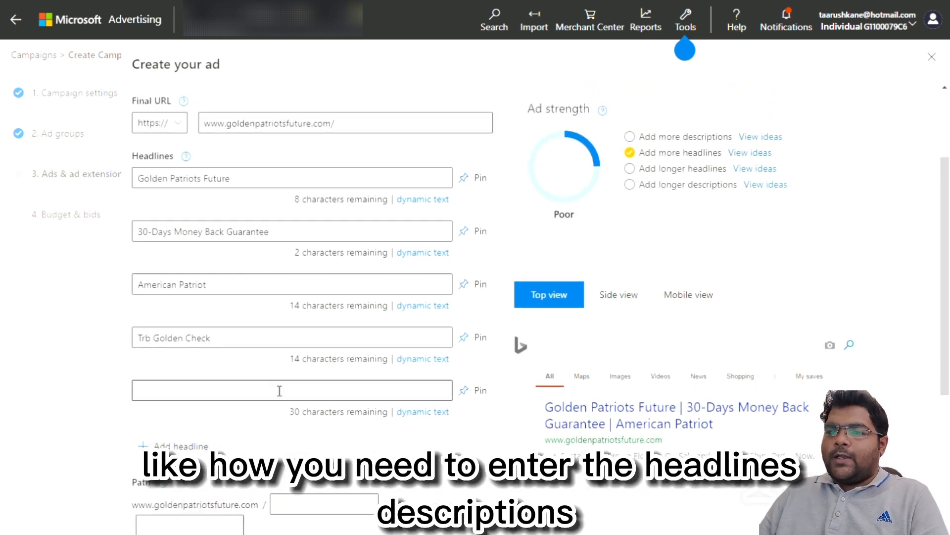
scroll(278, 390, down, 4)
scroll(195, 384, up, 7)
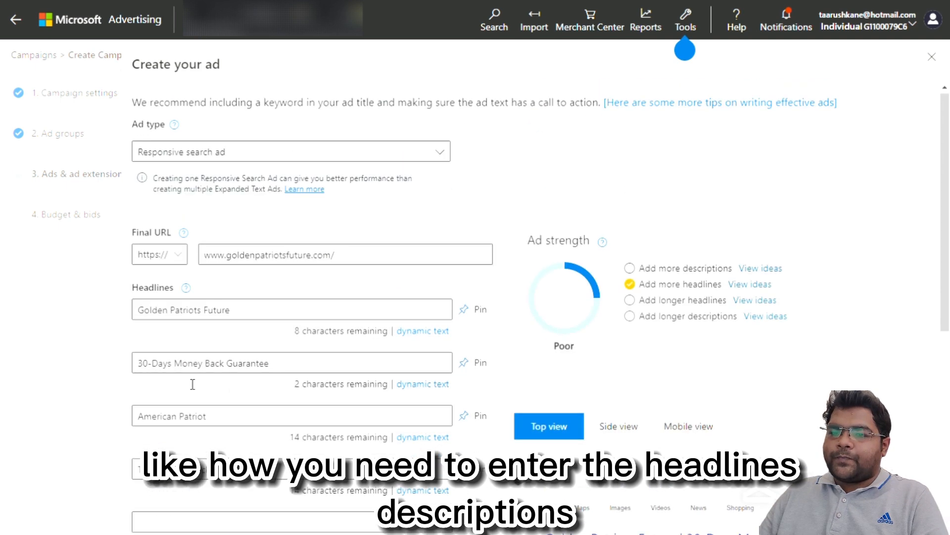
scroll(187, 503, down, 1)
click(199, 463)
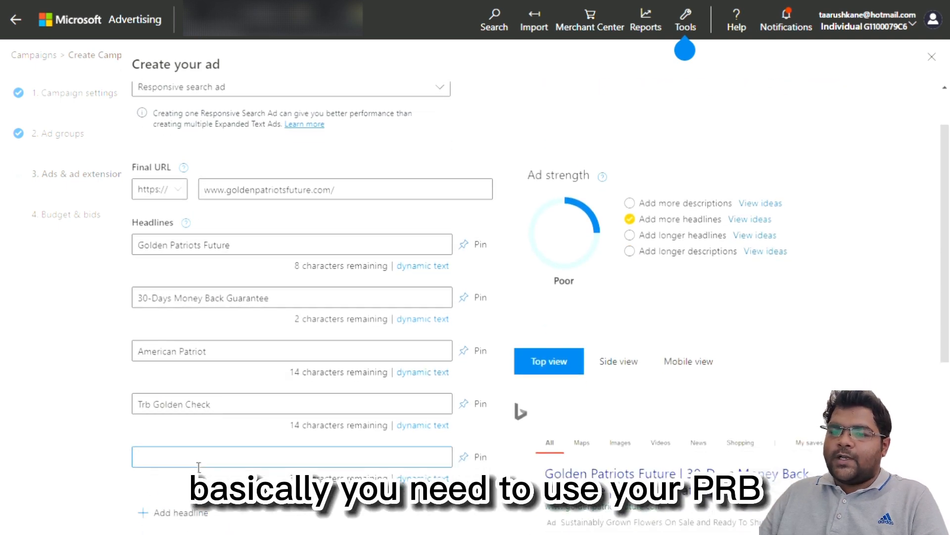
text(TRB gold check)
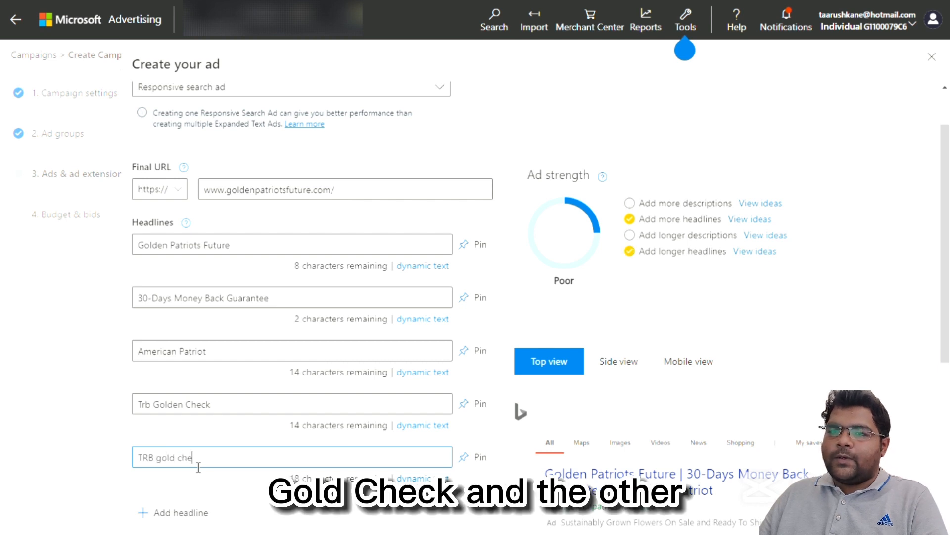
click(267, 528)
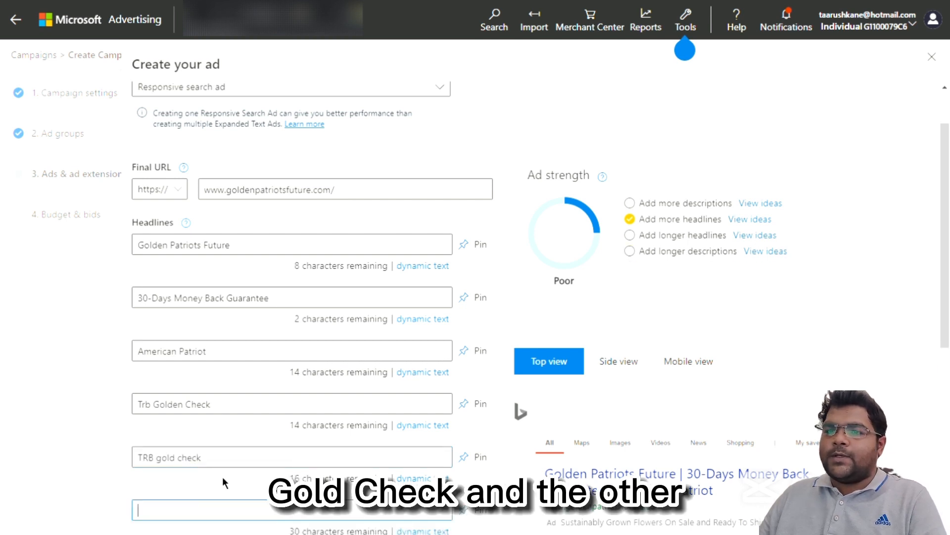
Step: Use the recommended descriptions "This Is Conservative America's #1 Check! Golden Patriots Future!" and "Make America Great, Wealthy, And Powerful Again."
scroll(213, 525, down, 4)
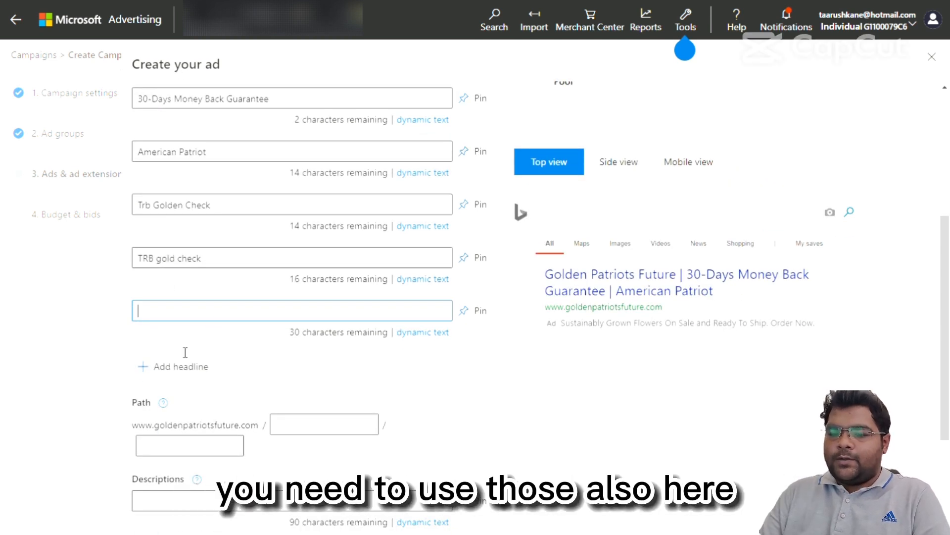
scroll(208, 366, down, 3)
scroll(220, 394, down, 2)
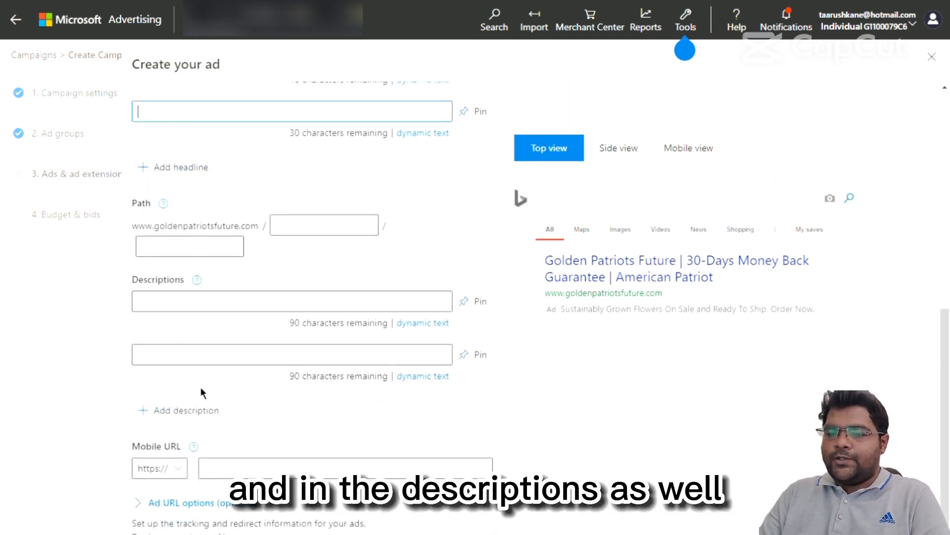
click(202, 302)
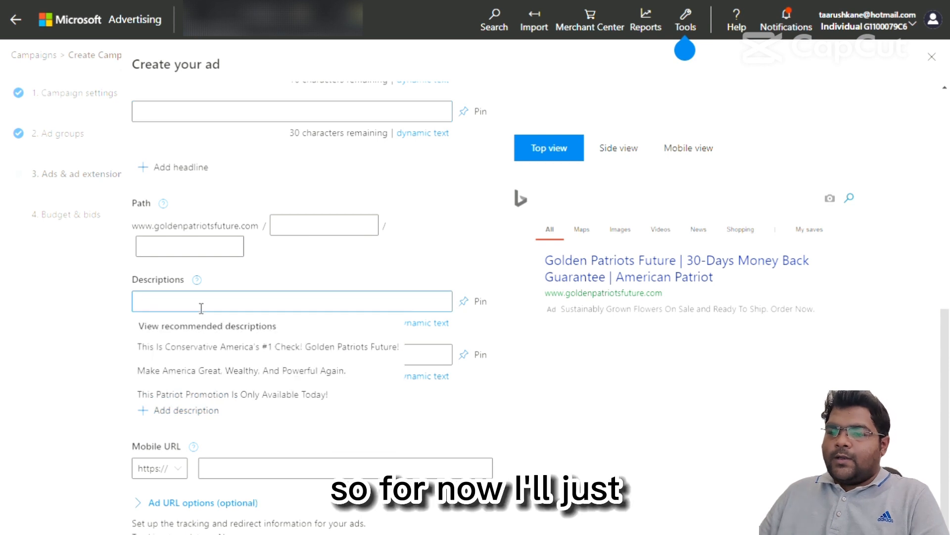
text(ta)
key(BackSpace)
key(BackSpace)
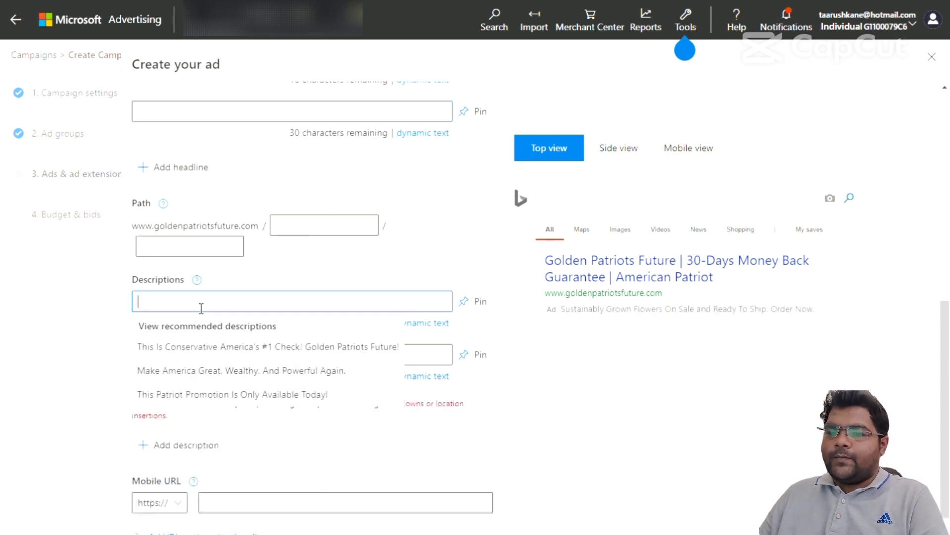
click(227, 346)
click(178, 346)
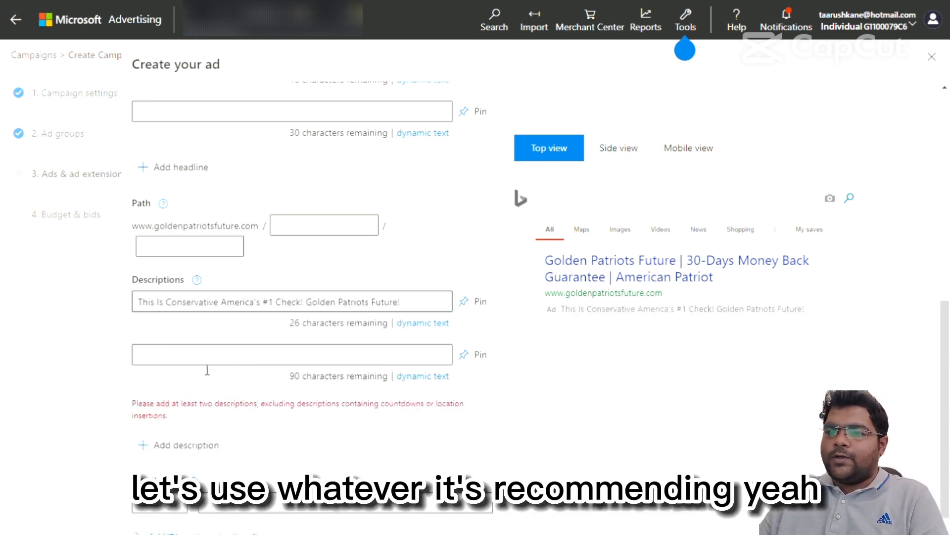
click(232, 402)
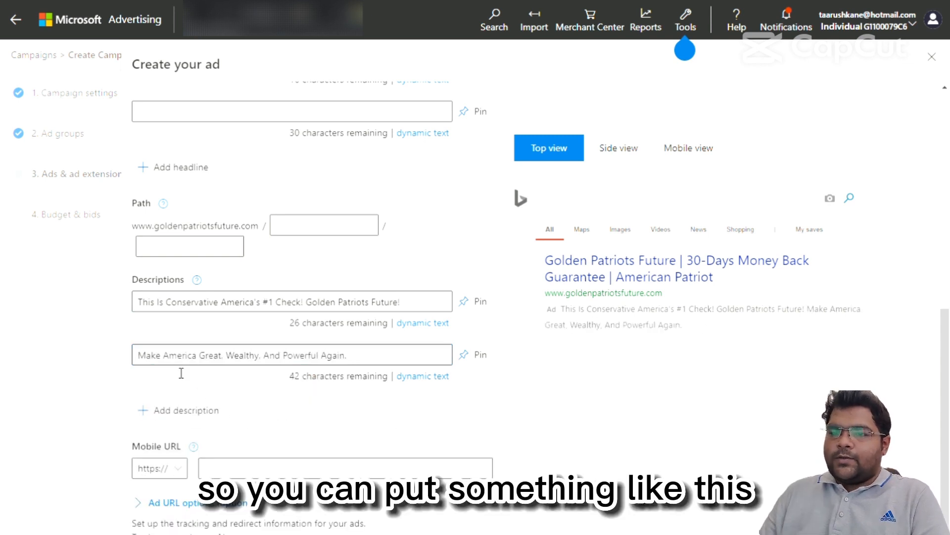
Step: Copy the encrypted HopLink from ClickBank and paste it as the tracking template in the ad's URL options
scroll(180, 382, down, 1)
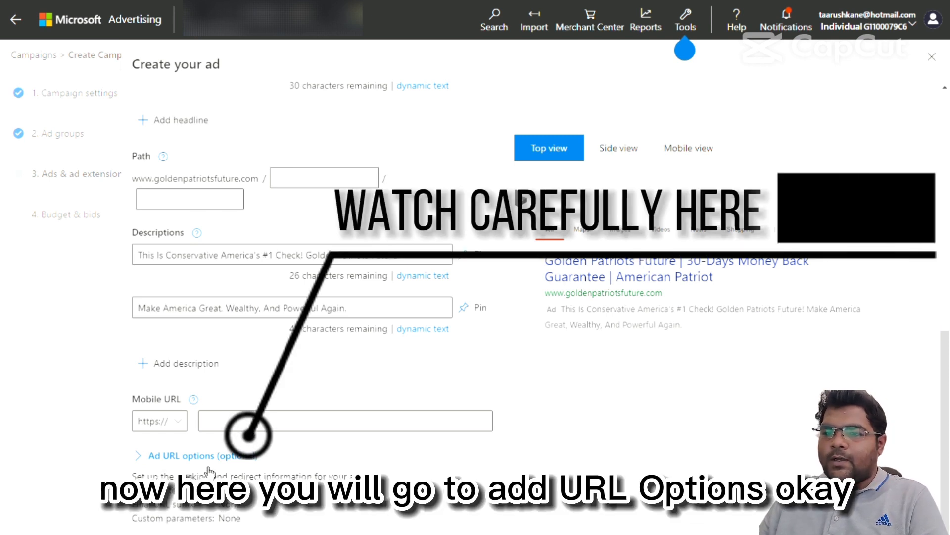
click(169, 458)
scroll(208, 460, down, 3)
click(197, 389)
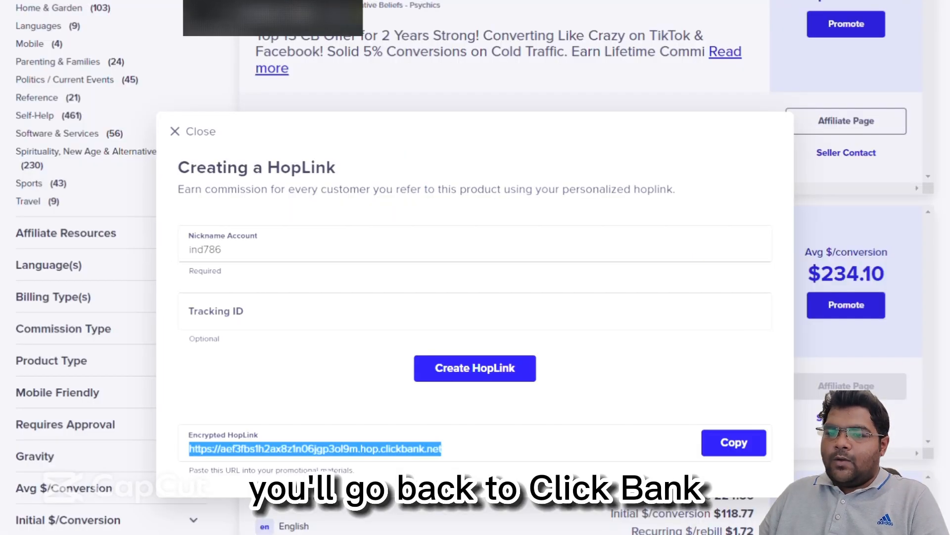
click(733, 442)
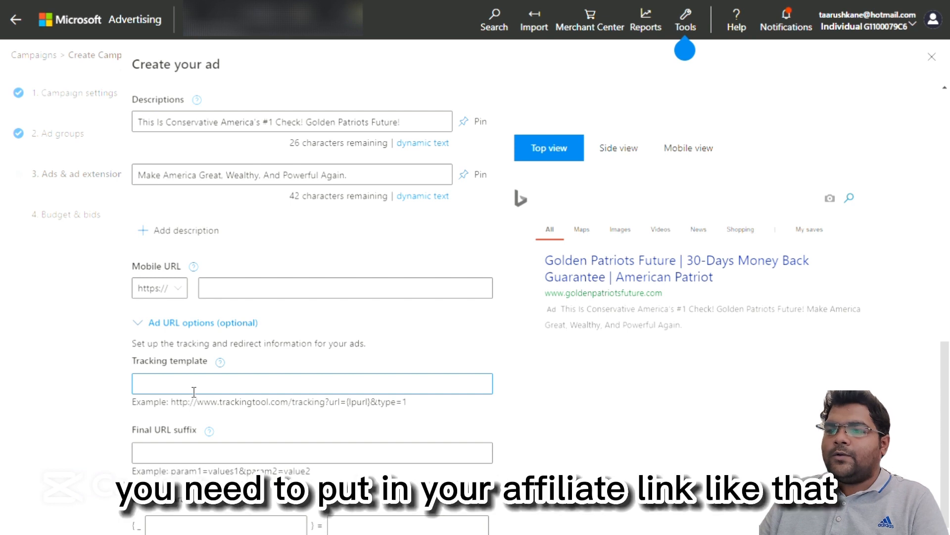
key(ctrl+v)
double_click(584, 406)
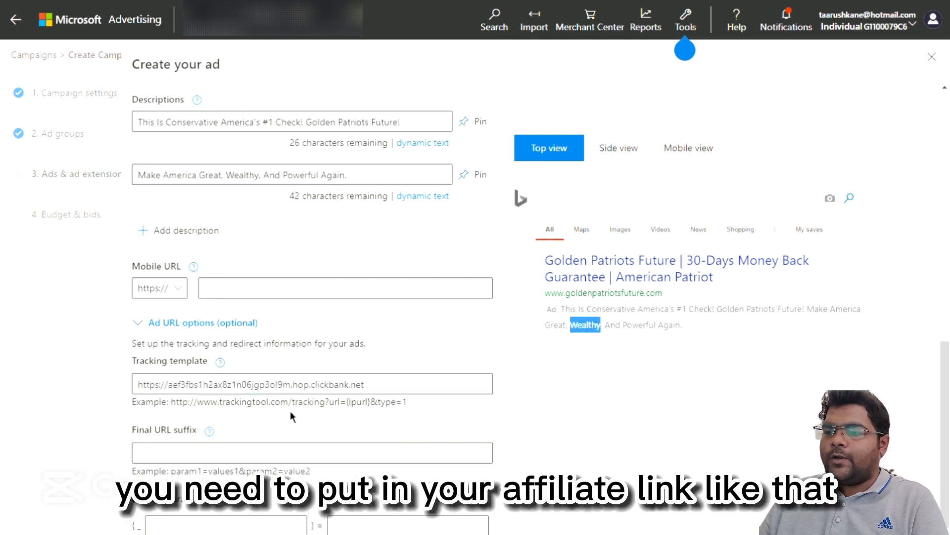
click(399, 393)
Step: Test the ad's tracking template URL and save the responsive search ad
scroll(553, 448, down, 1)
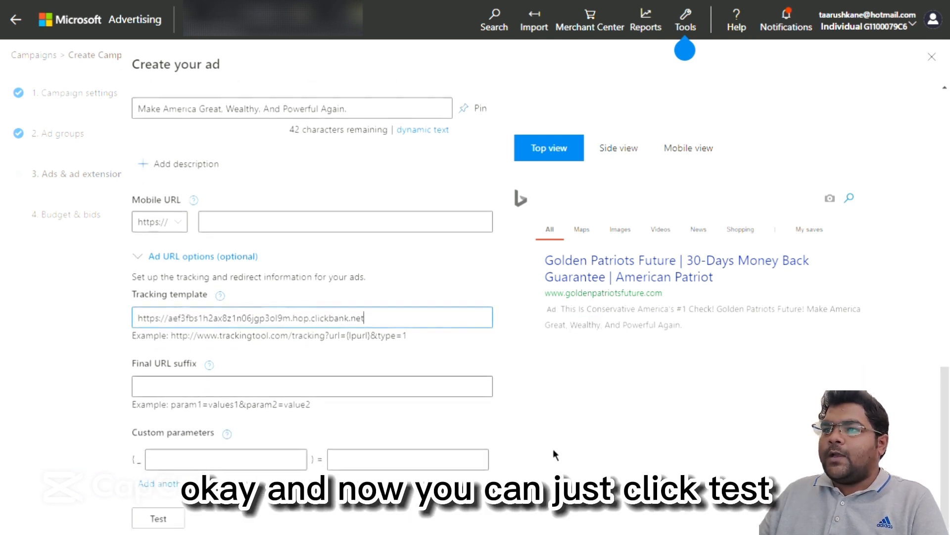
click(158, 518)
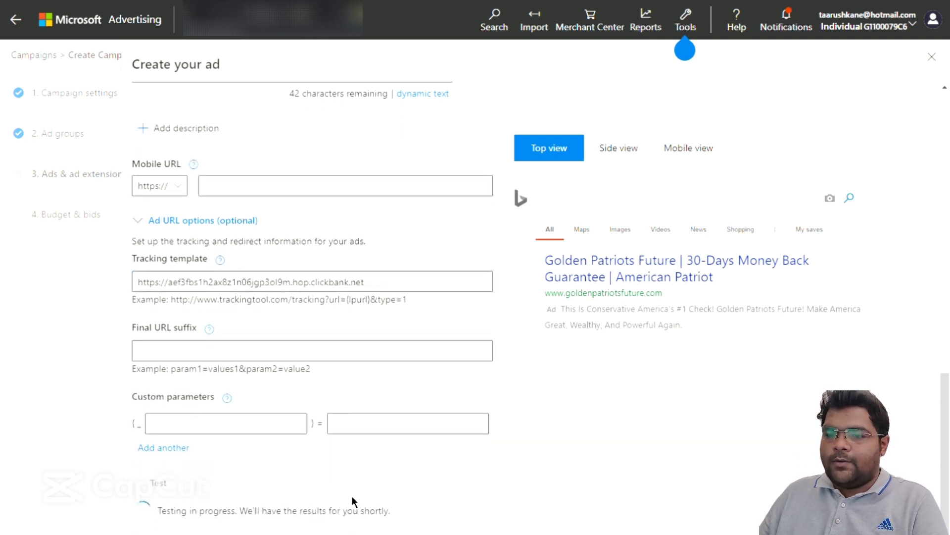
mouse_move(176, 527)
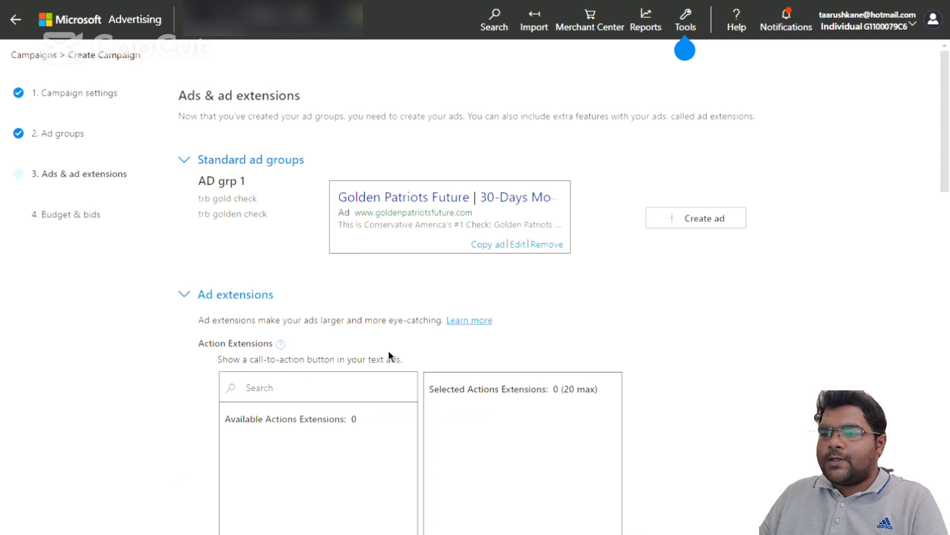
Step: Look through the available ad extensions without adding any, save, and continue to the budget and bids step
scroll(376, 371, down, 15)
scroll(326, 375, down, 3)
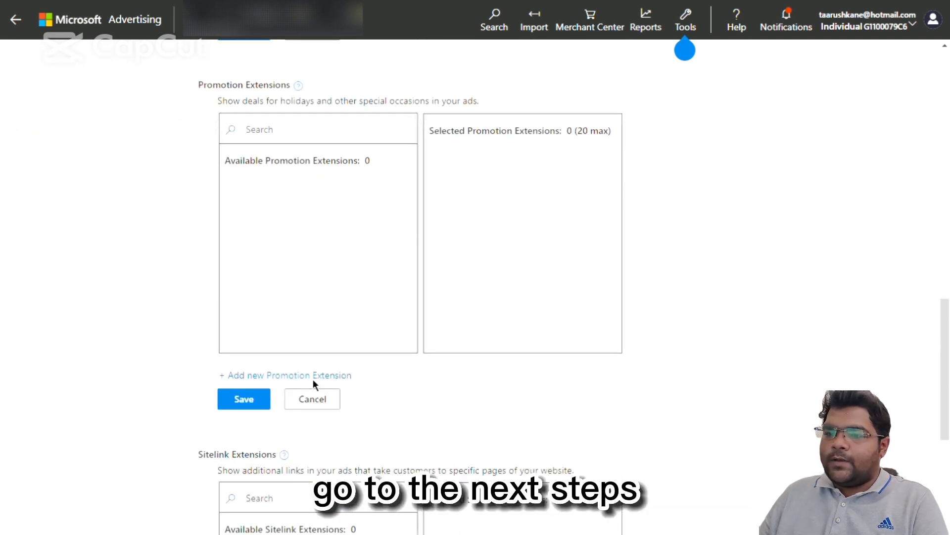
scroll(371, 282, up, 7)
scroll(369, 319, down, 18)
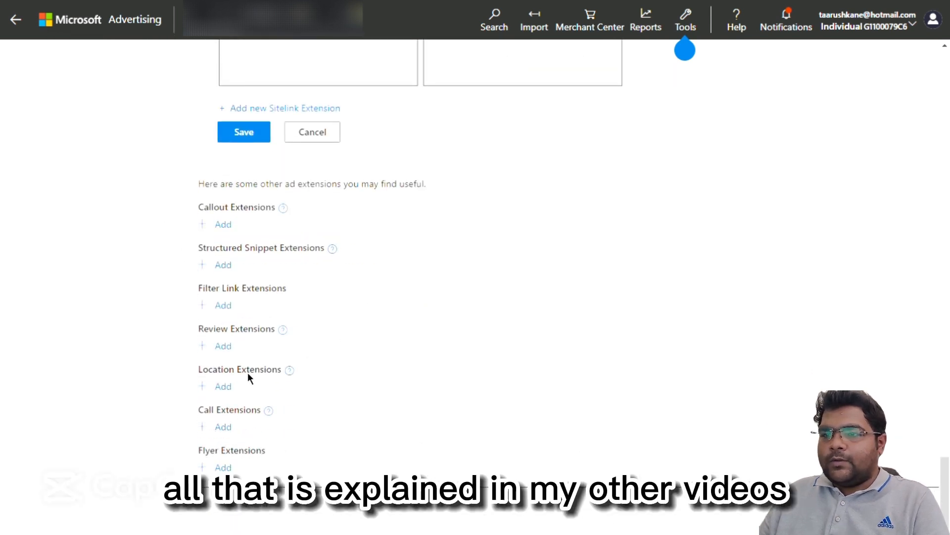
scroll(306, 467, up, 10)
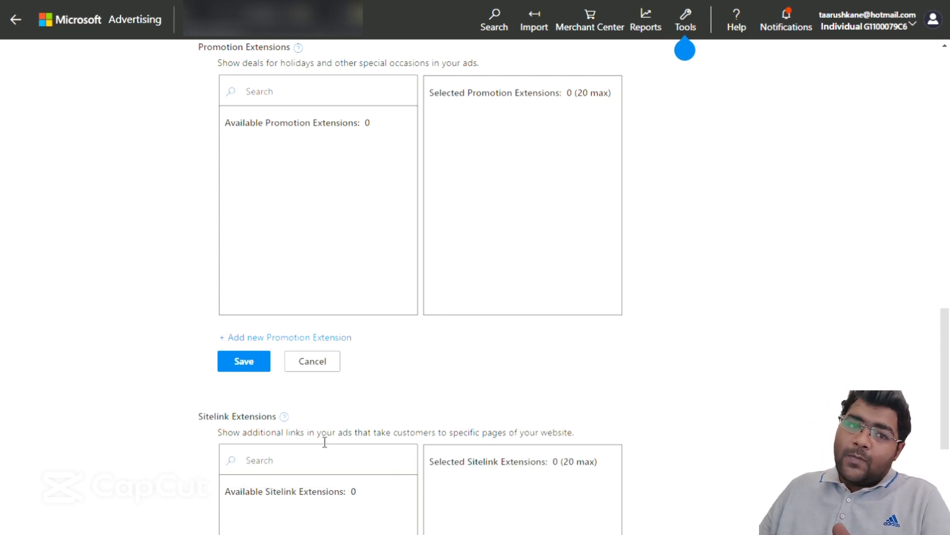
scroll(325, 442, down, 10)
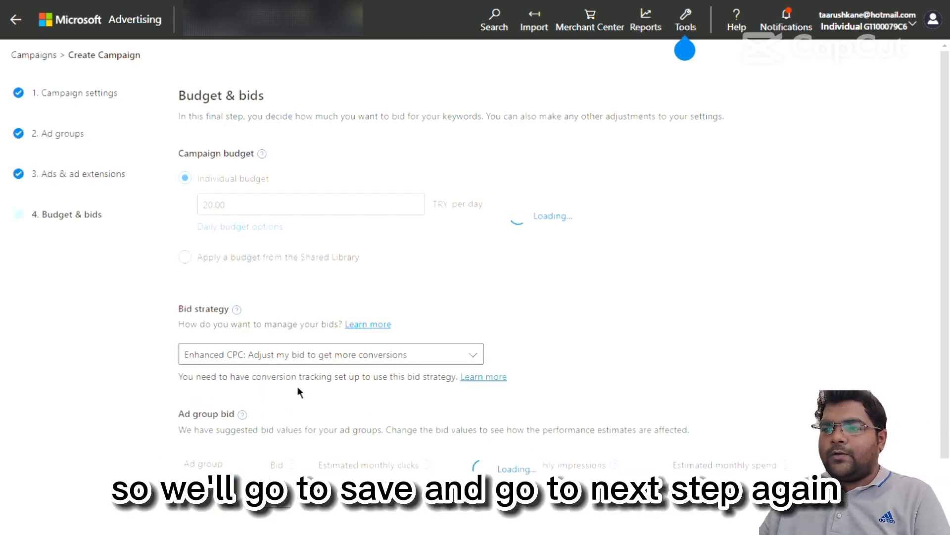
Step: Review the campaign's budget, bid strategy, ad group bid and conversion settings, and save the campaign
scroll(363, 388, down, 8)
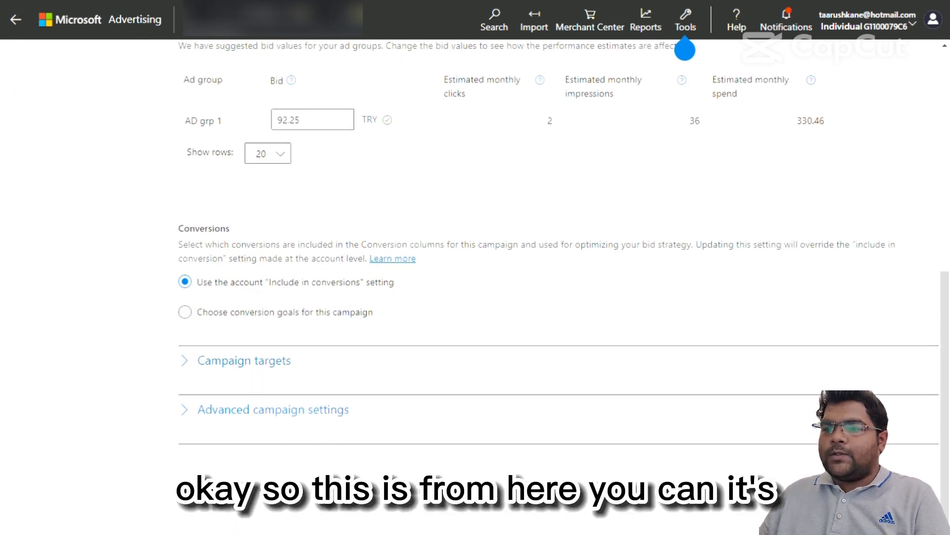
scroll(324, 438, up, 8)
scroll(313, 455, down, 5)
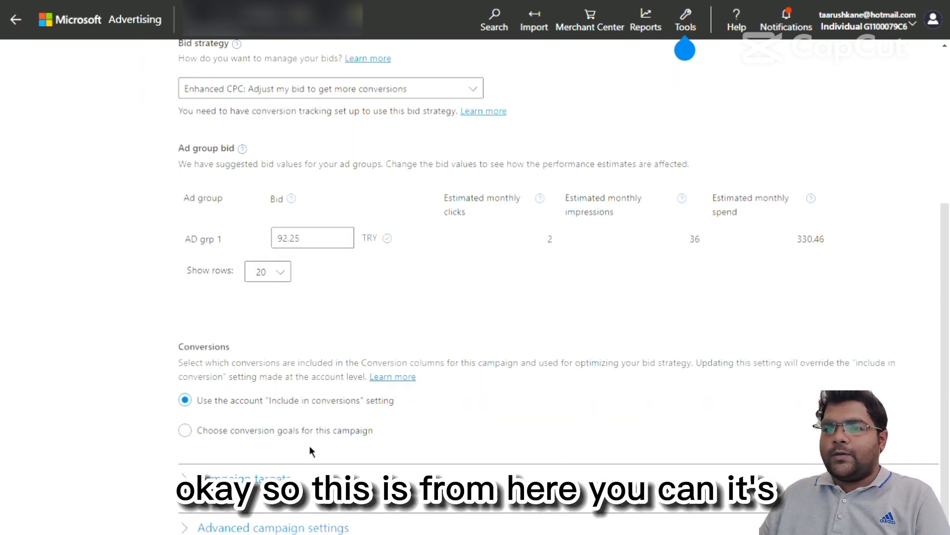
scroll(310, 450, down, 2)
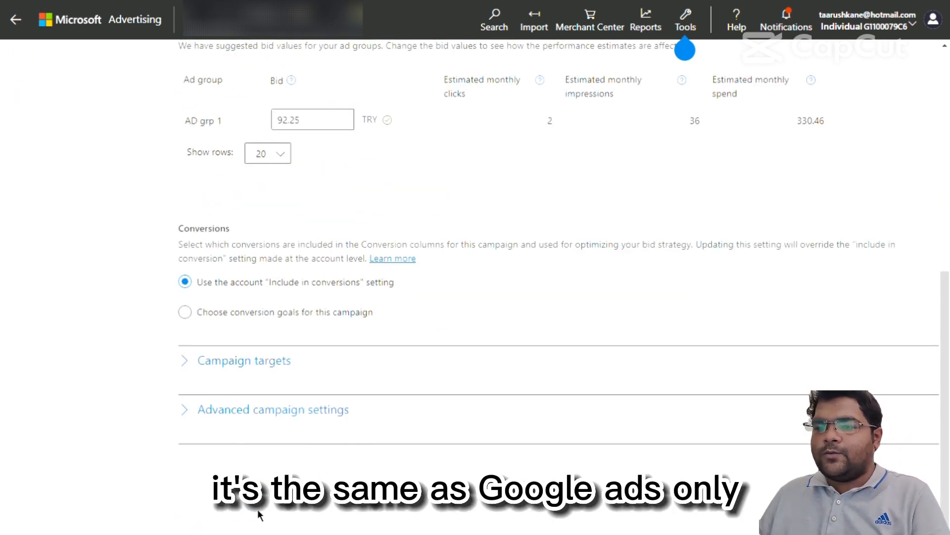
scroll(291, 416, up, 8)
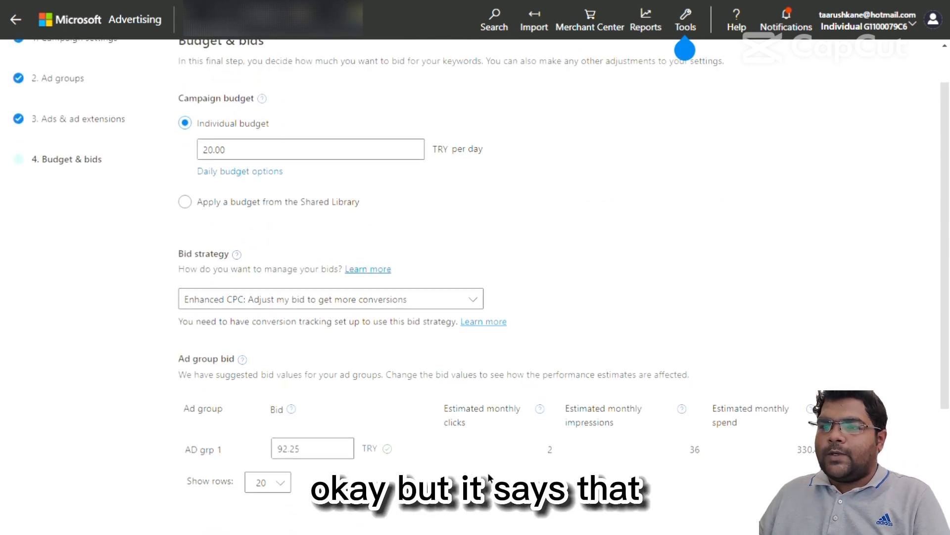
scroll(291, 416, down, 7)
scroll(291, 416, down, 1)
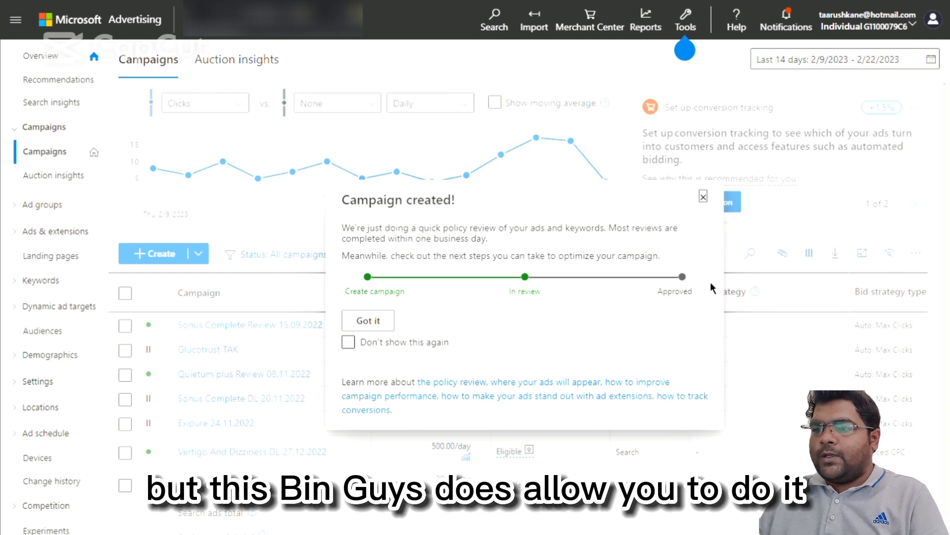
Step: Close the campaign creation notice and dismiss the optimization score introduction on the Recommendations page
click(707, 201)
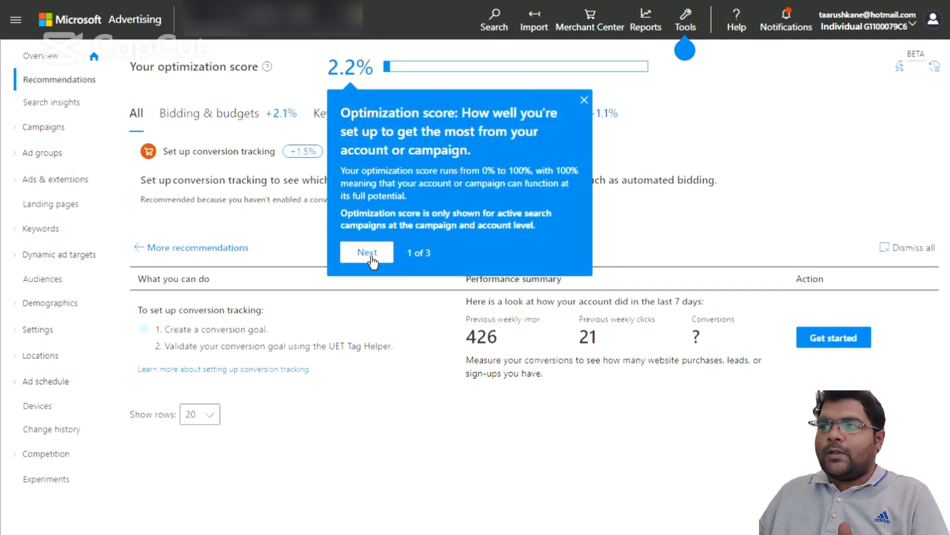
click(584, 101)
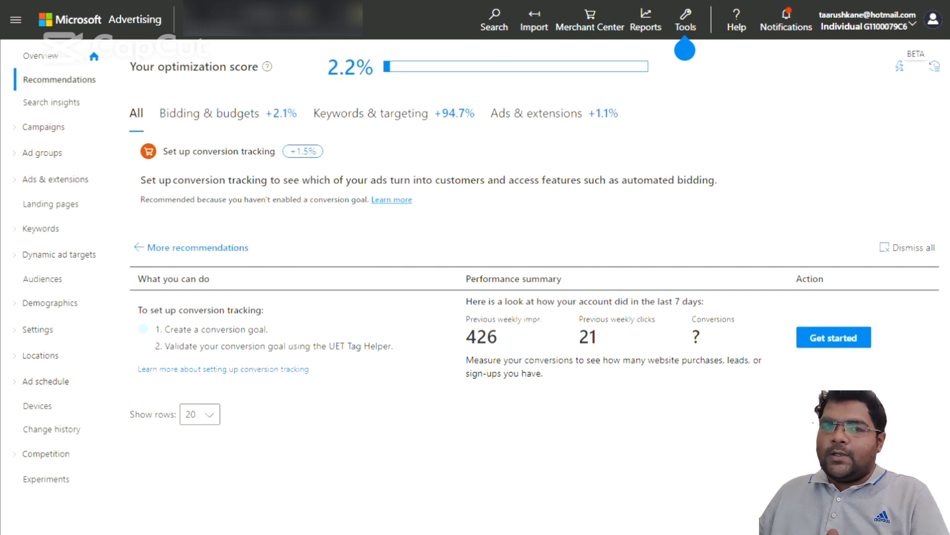